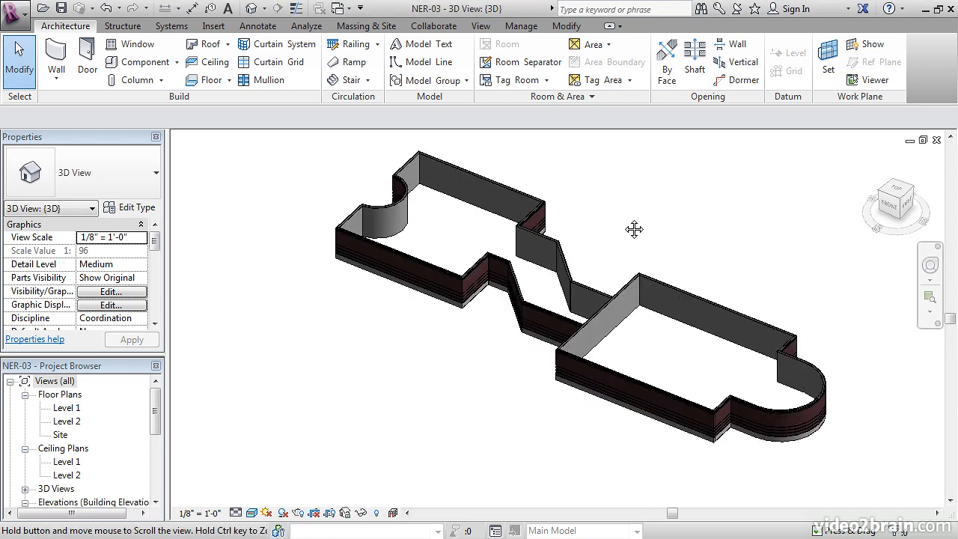
# Examine the finished exterior walls in the 3D view and in the Level 1 floor plan, focusing on the angled link walls
pyautogui.moveTo(633, 227); pyautogui.dragTo(621, 293, button='middle')
pyautogui.keyDown('shift'); pyautogui.moveTo(511, 334); pyautogui.dragTo(663, 341, button='middle'); pyautogui.keyUp('shift')
pyautogui.scroll(4, 432, 397)
pyautogui.keyDown('shift'); pyautogui.moveTo(441, 402); pyautogui.dragTo(494, 400, button='middle'); pyautogui.keyUp('shift')
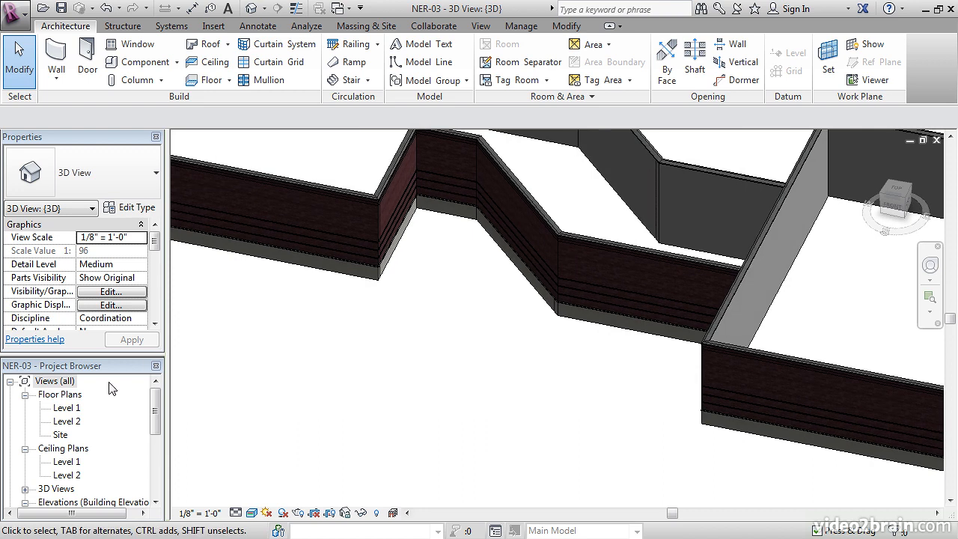
pyautogui.doubleClick(67, 407)
pyautogui.moveTo(421, 370); pyautogui.dragTo(483, 338, button='middle')
pyautogui.scroll(2, 483, 339)
pyautogui.scroll(3, 584, 359)
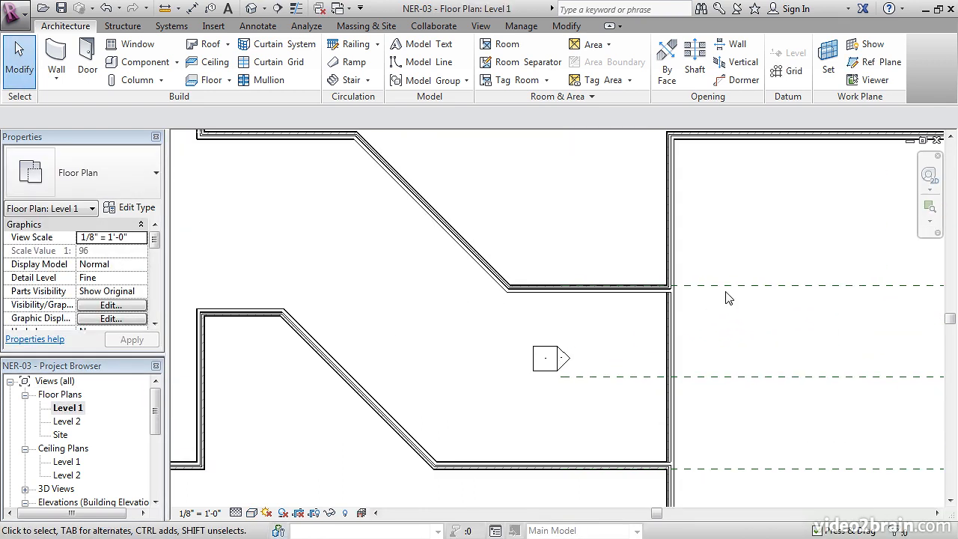
pyautogui.moveTo(602, 379); pyautogui.dragTo(571, 321, button='middle')
pyautogui.moveTo(456, 342); pyautogui.dragTo(564, 357, button='middle')
pyautogui.scroll(-4, 563, 357)
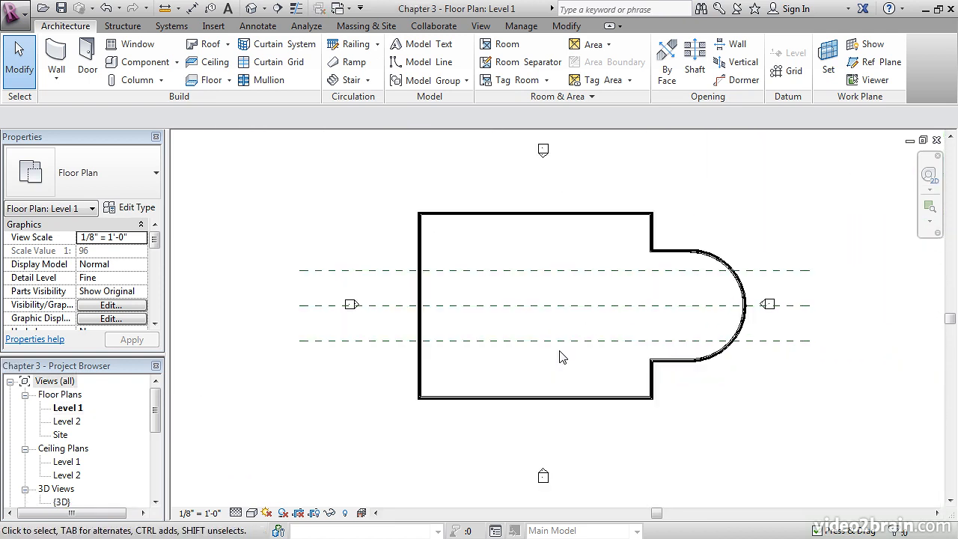
# Start a wall similar to the building's west Brick and CMU wall where its outer face crosses the northern reference plane
pyautogui.moveTo(438, 341); pyautogui.dragTo(510, 371, button='middle')
pyautogui.scroll(3, 483, 335)
pyautogui.scroll(1, 490, 339)
pyautogui.moveTo(498, 336); pyautogui.dragTo(489, 366, button='middle')
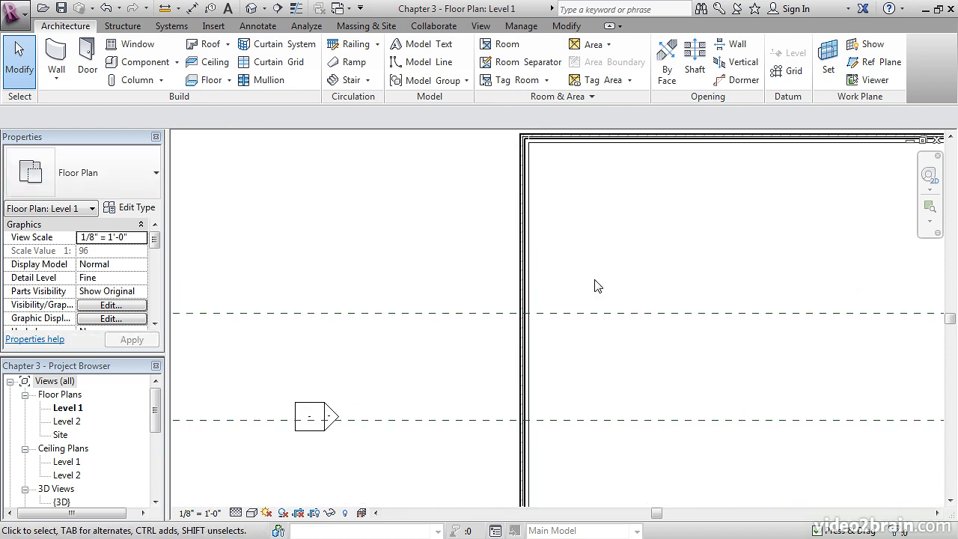
pyautogui.click(525, 247)
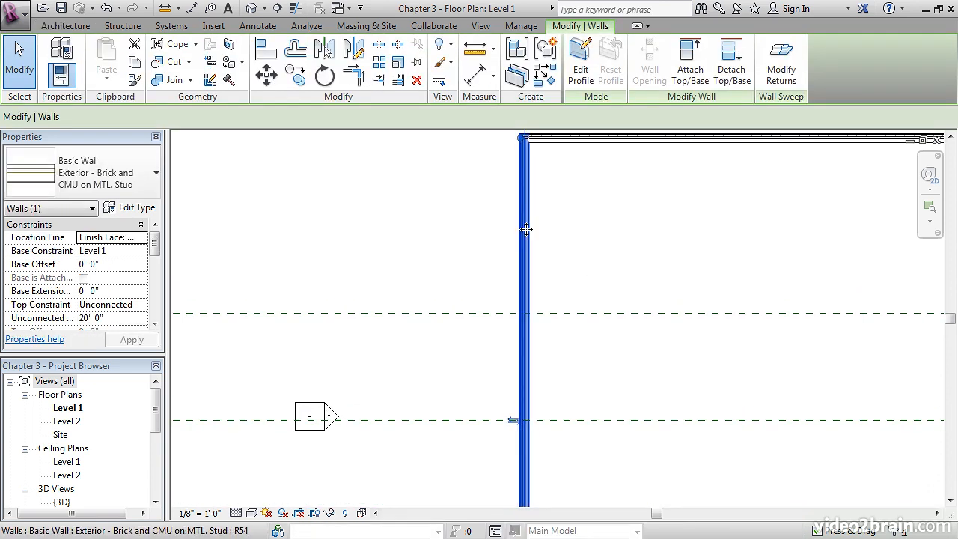
pyautogui.rightClick(526, 229)
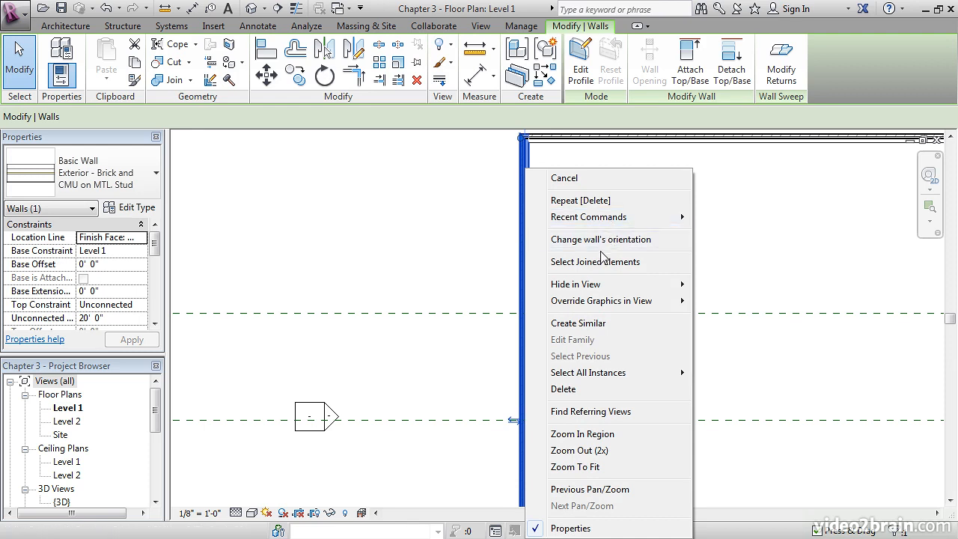
pyautogui.click(577, 323)
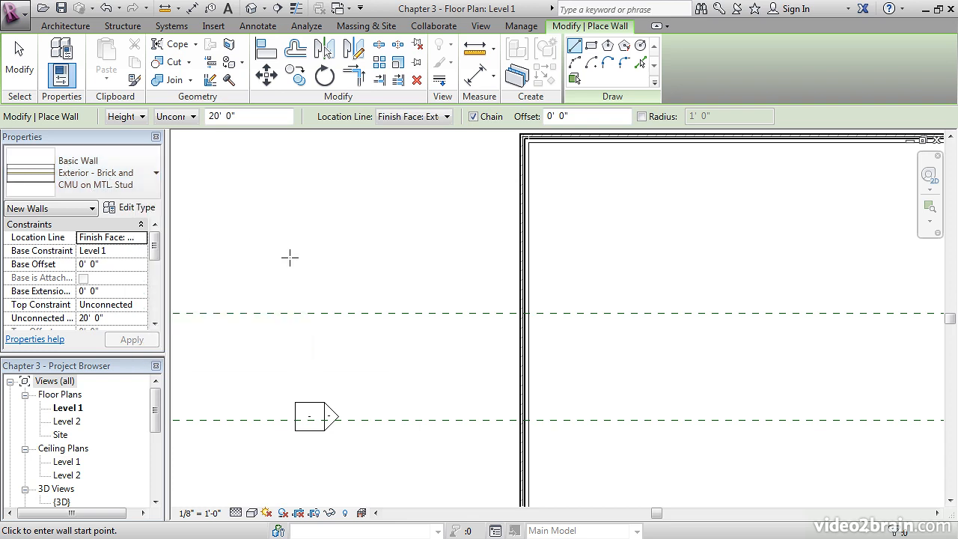
pyautogui.scroll(5, 524, 292)
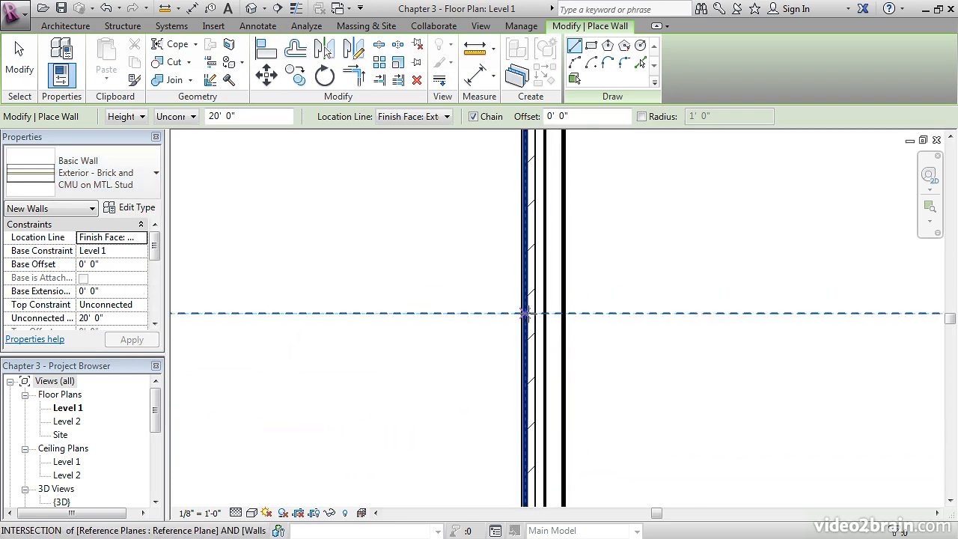
pyautogui.scroll(3, 527, 303)
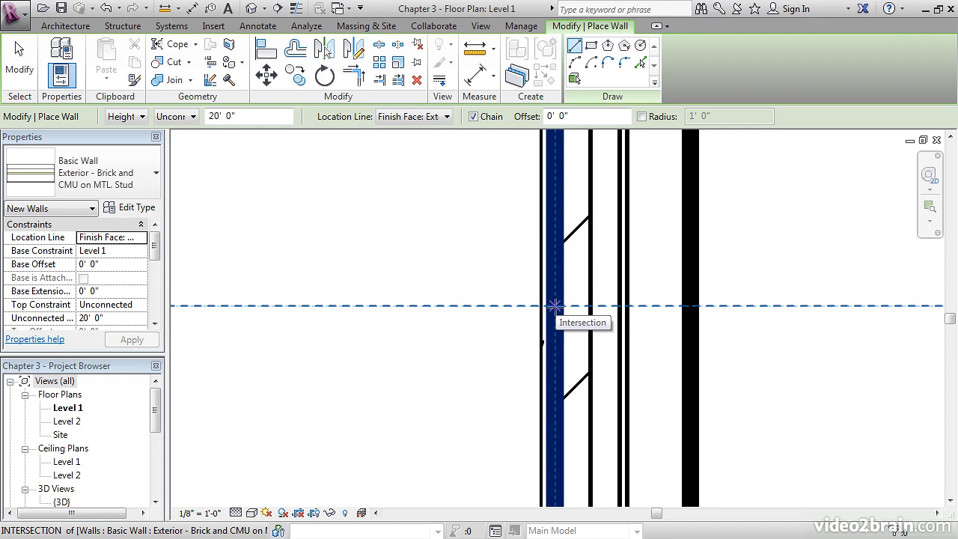
pyautogui.click(553, 306)
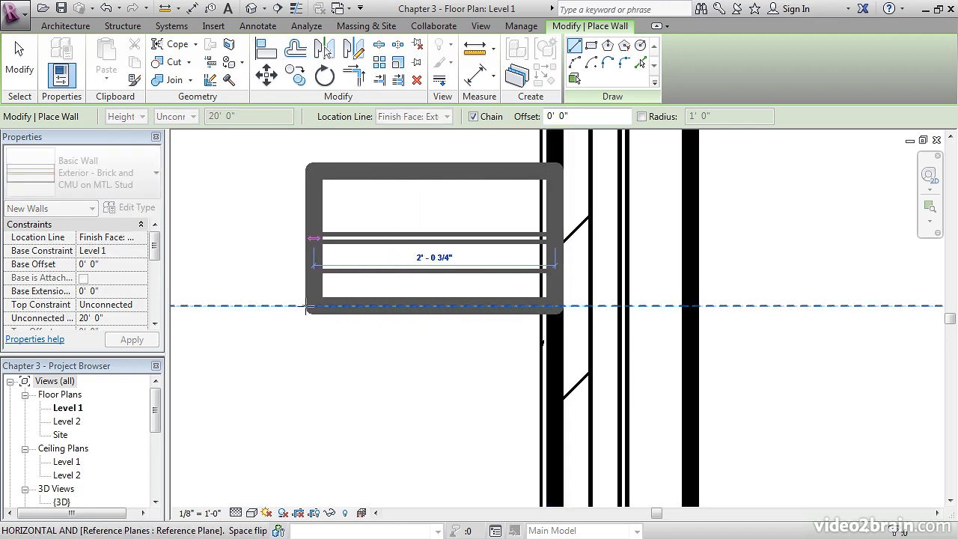
# Flip the new wall to the south side of the reference plane and run it 25' west along the plane
pyautogui.moveTo(277, 321); pyautogui.dragTo(434, 323, button='middle')
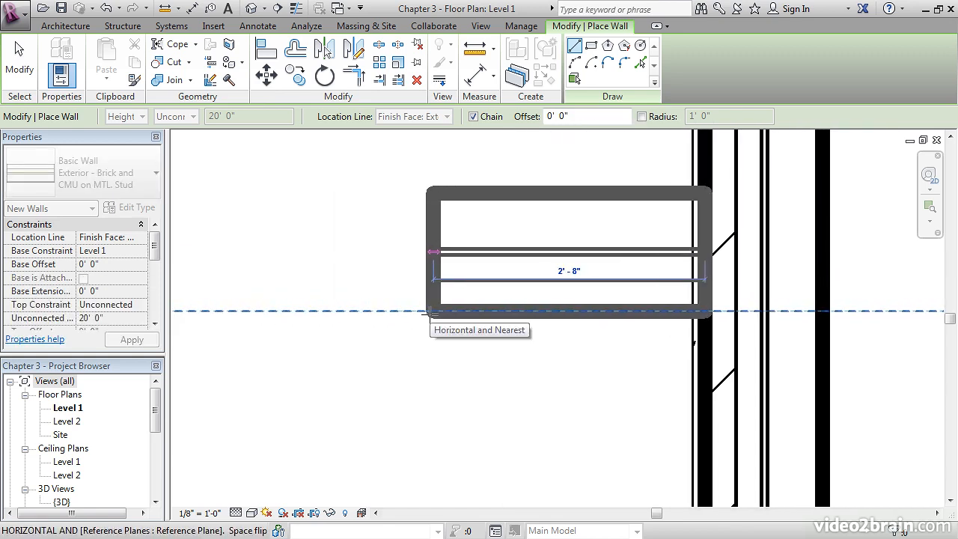
pyautogui.press('space')
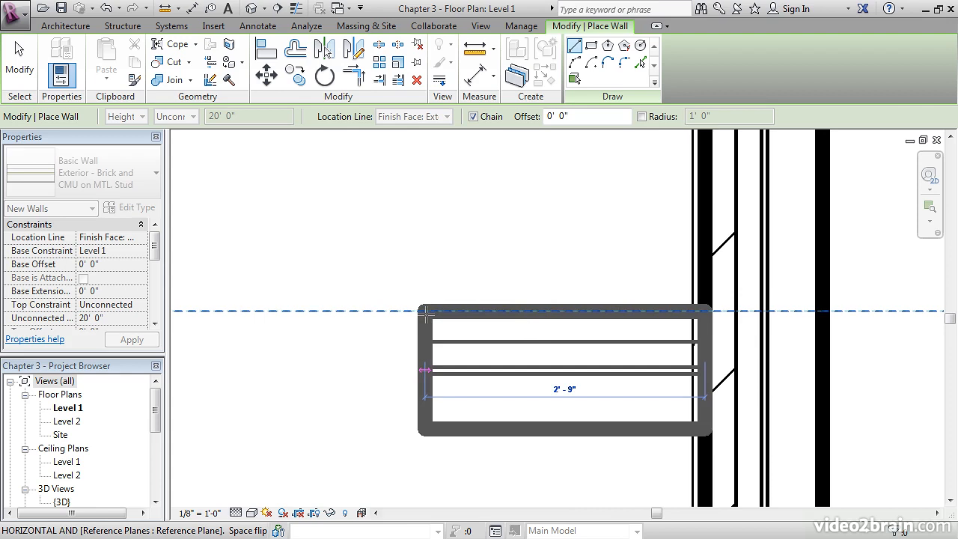
pyautogui.scroll(-4, 425, 315)
pyautogui.moveTo(425, 314); pyautogui.dragTo(636, 326, button='middle')
pyautogui.scroll(-3, 421, 330)
pyautogui.moveTo(421, 329); pyautogui.dragTo(642, 329, button='middle')
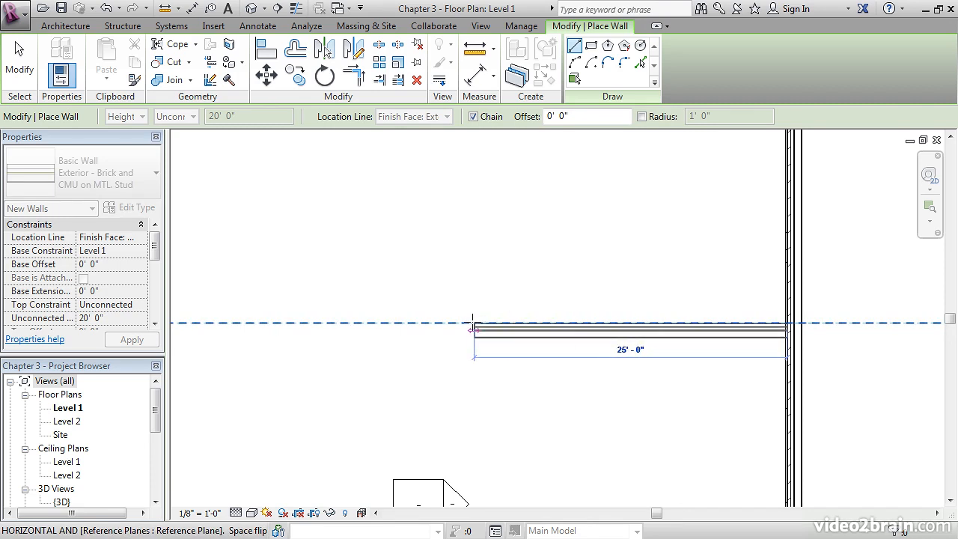
pyautogui.write('2')
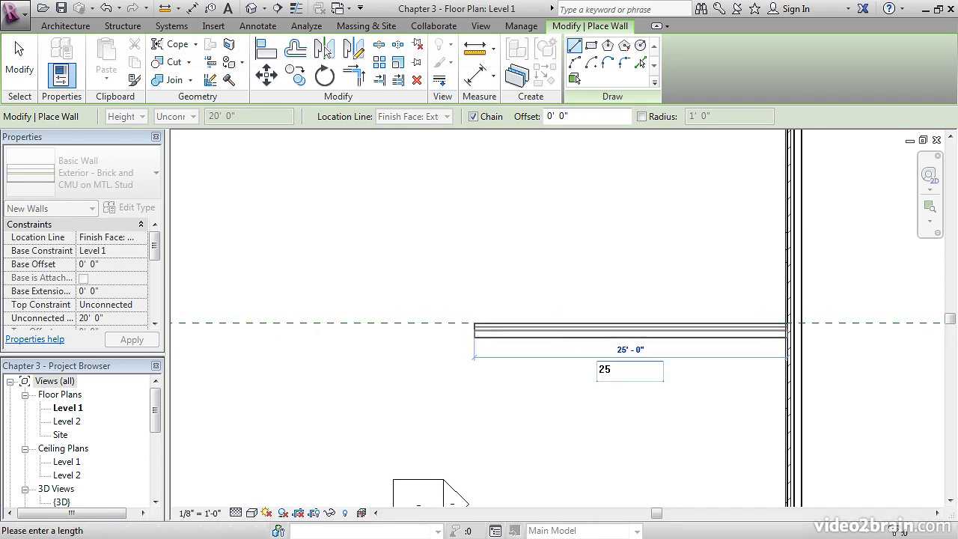
pyautogui.write('5')
pyautogui.press('Return')
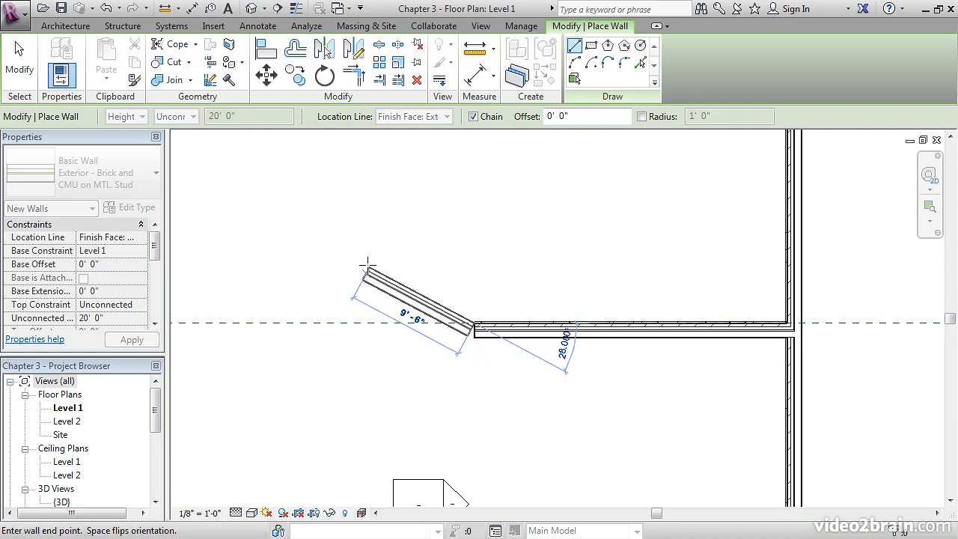
# Continue with a diagonal wall to the northwest at 135°, ending in line with the building's north wall
pyautogui.moveTo(437, 276); pyautogui.dragTo(588, 347, button='middle')
pyautogui.scroll(-2, 588, 350)
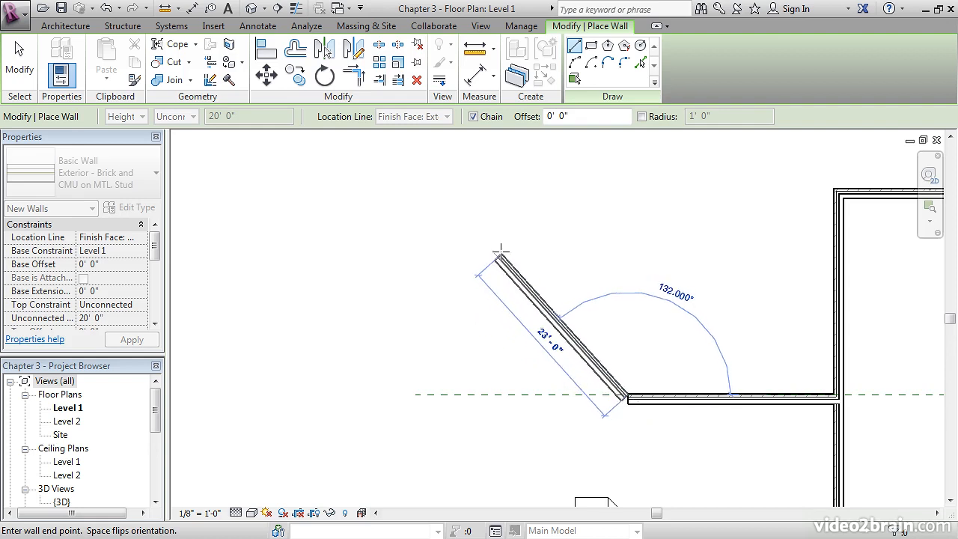
pyautogui.moveTo(504, 262); pyautogui.dragTo(509, 284, button='middle')
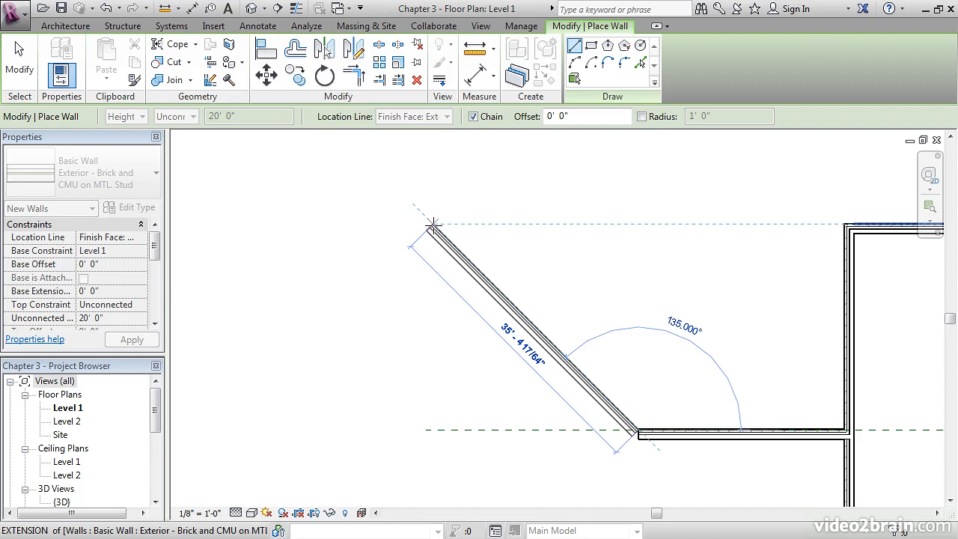
pyautogui.click(432, 224)
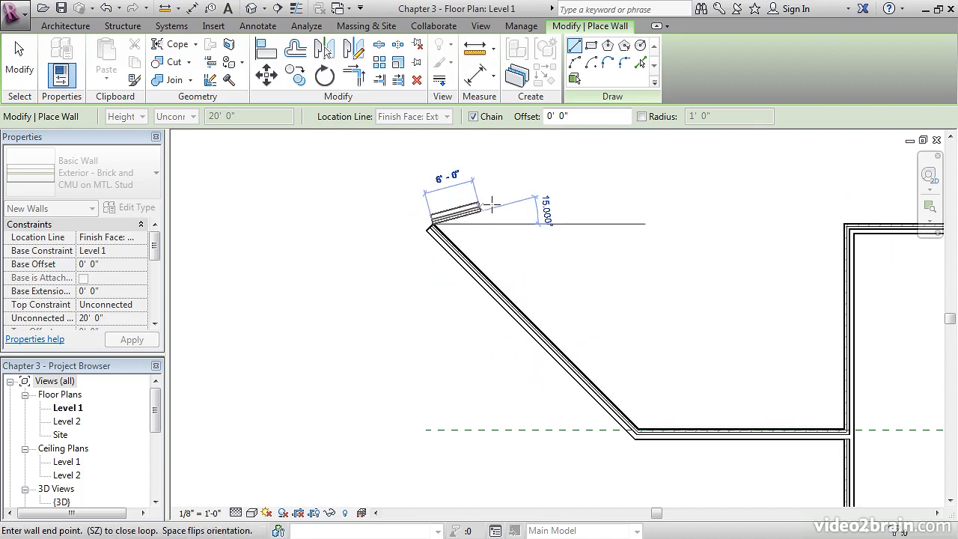
# Continue the chain with a 25' horizontal wall running west from the diagonal wall's end
pyautogui.moveTo(329, 206); pyautogui.dragTo(476, 212, button='middle')
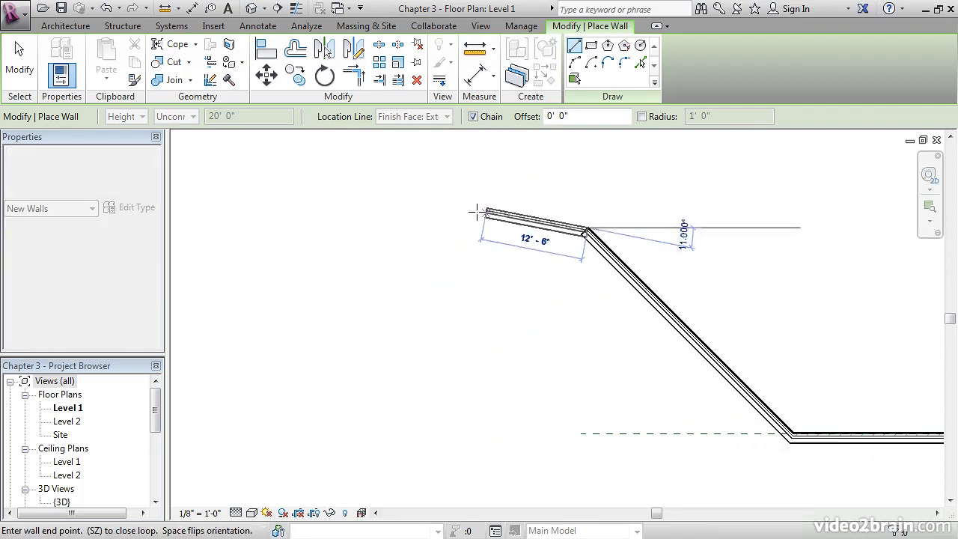
pyautogui.scroll(-3, 461, 229)
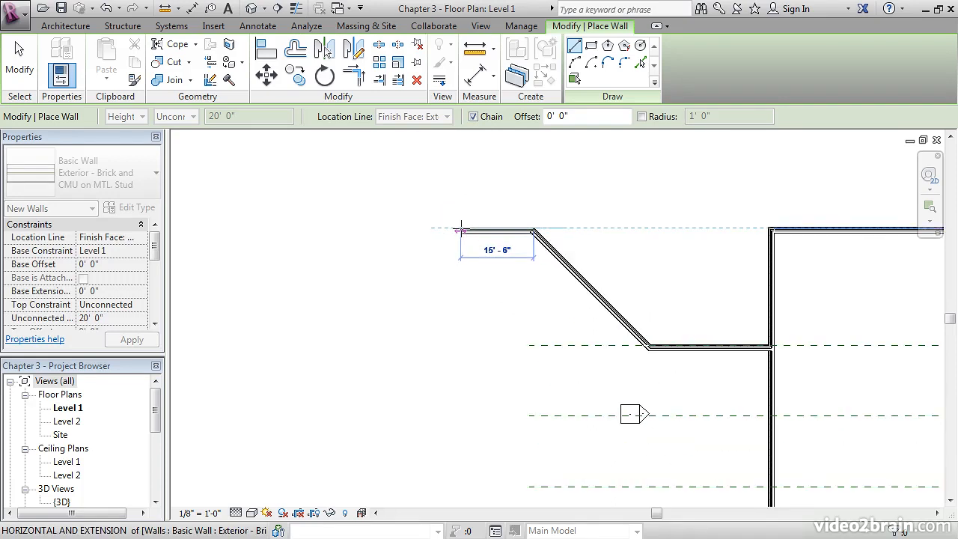
pyautogui.scroll(3, 461, 229)
pyautogui.scroll(-1, 461, 229)
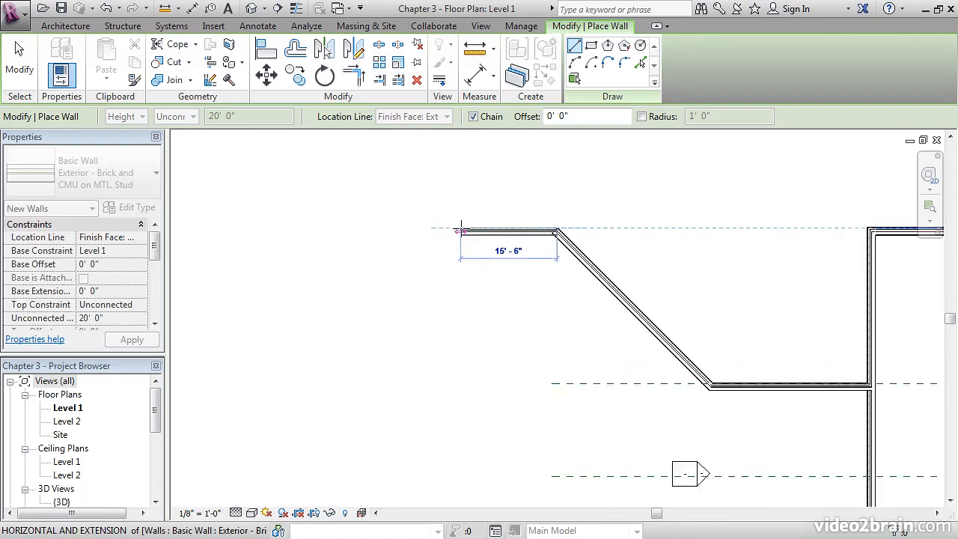
pyautogui.scroll(-1, 461, 229)
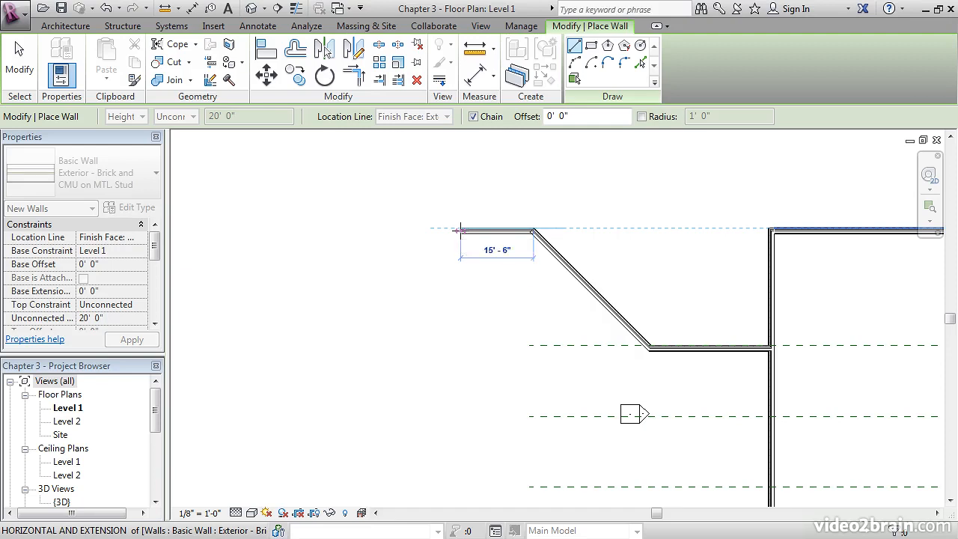
pyautogui.write('25')
pyautogui.press('Return')
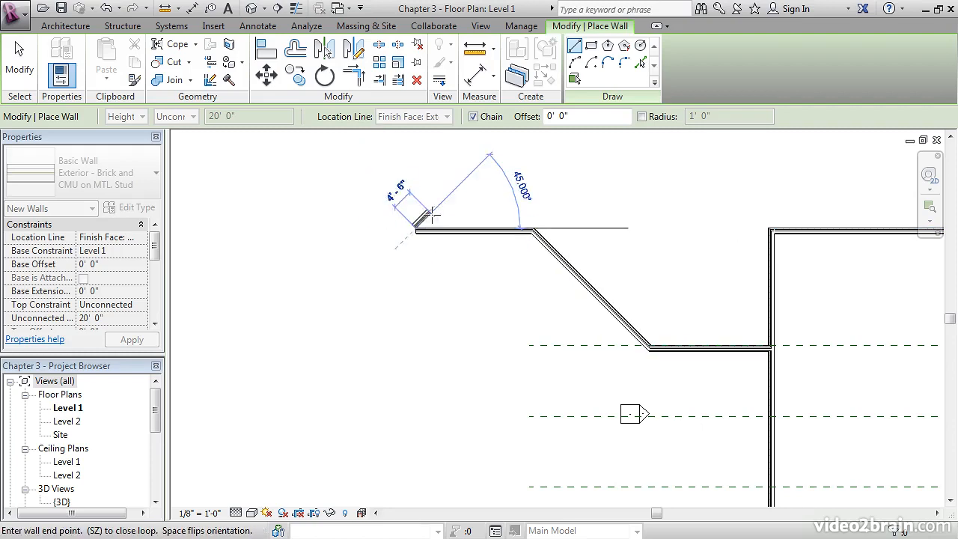
# Add a 25' vertical wall running north from the end of the horizontal wall
pyautogui.moveTo(421, 216); pyautogui.dragTo(553, 290, button='middle')
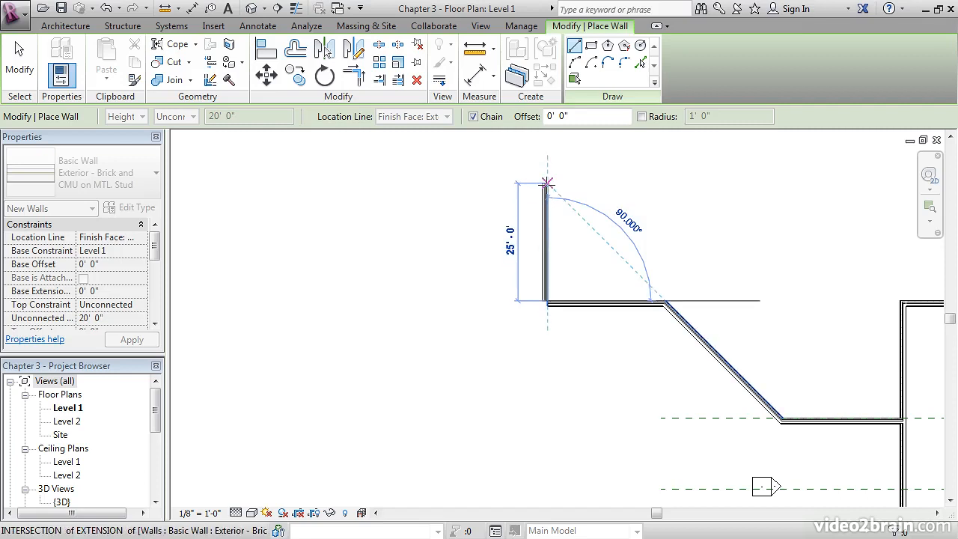
pyautogui.write('2')
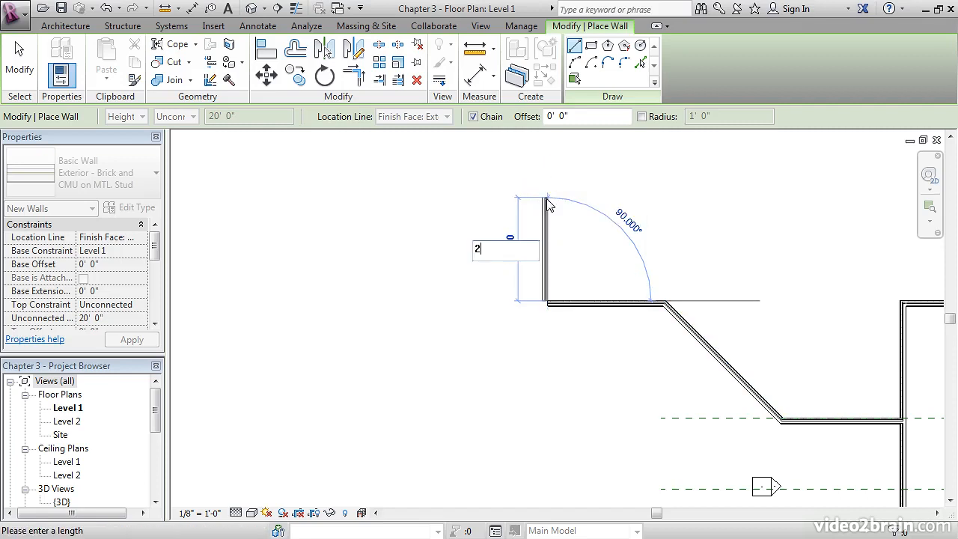
pyautogui.write('5')
pyautogui.press('Return')
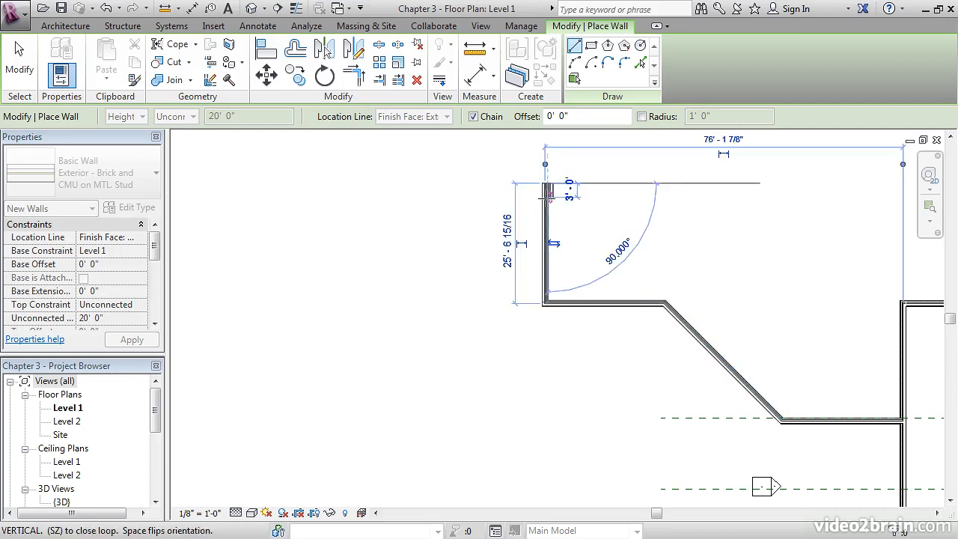
# Extend the chain with an 80' wall running west and a 25' wall running south from its end
pyautogui.scroll(-3, 608, 189)
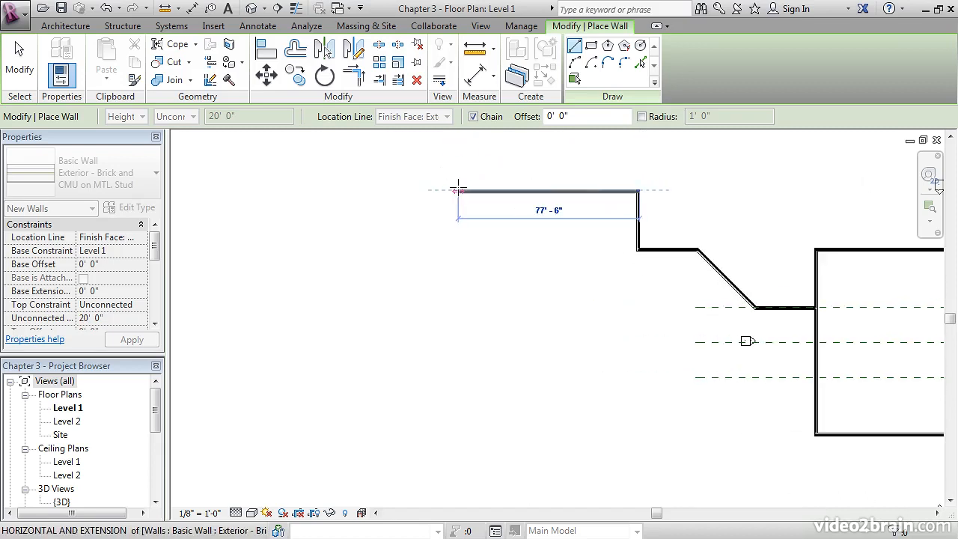
pyautogui.write('80')
pyautogui.press('Return')
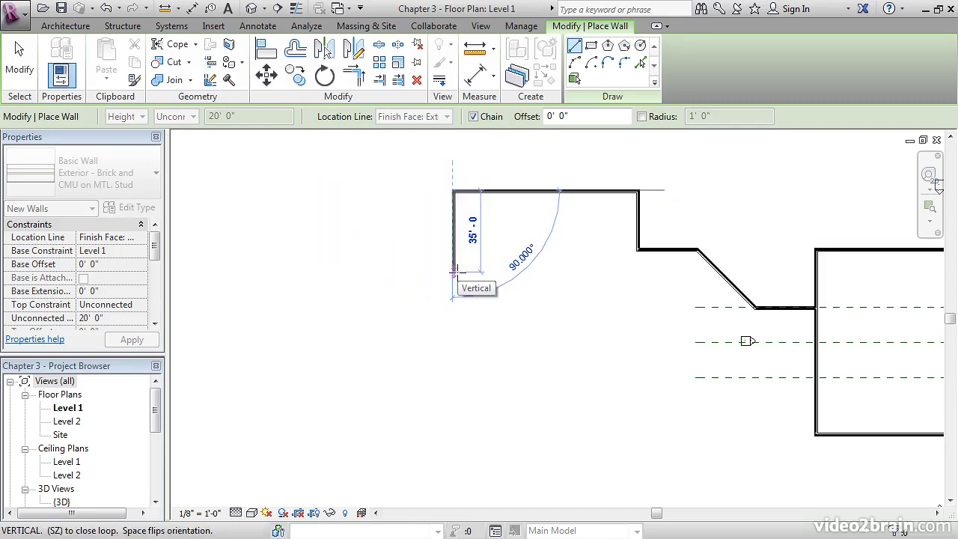
pyautogui.write('25')
pyautogui.press('Return')
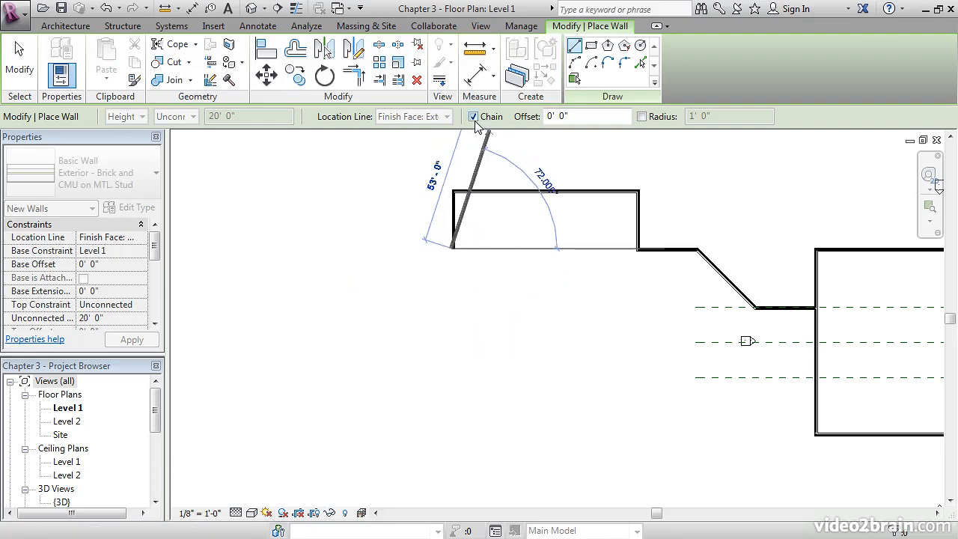
# Add a Start-End-Radius arc wall ending 25' straight south of the last wall, bulging east into the building as a 180° semicircle
pyautogui.click(576, 66)
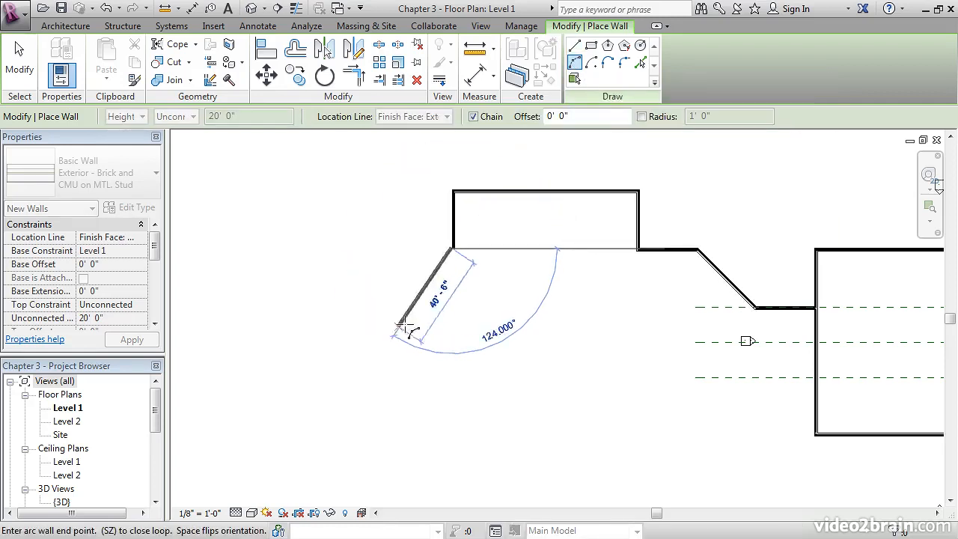
pyautogui.scroll(3, 458, 216)
pyautogui.scroll(-2, 458, 333)
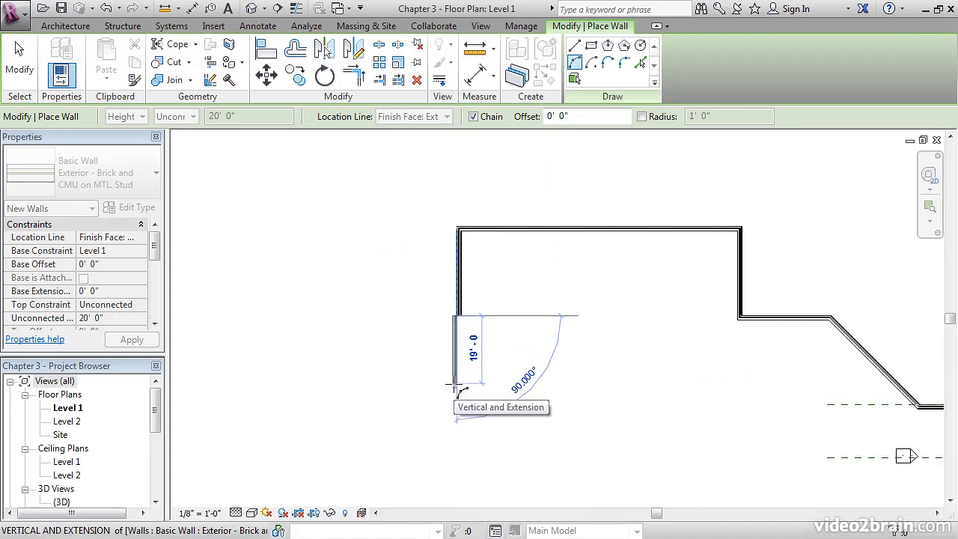
pyautogui.moveTo(454, 444); pyautogui.dragTo(466, 342, button='middle')
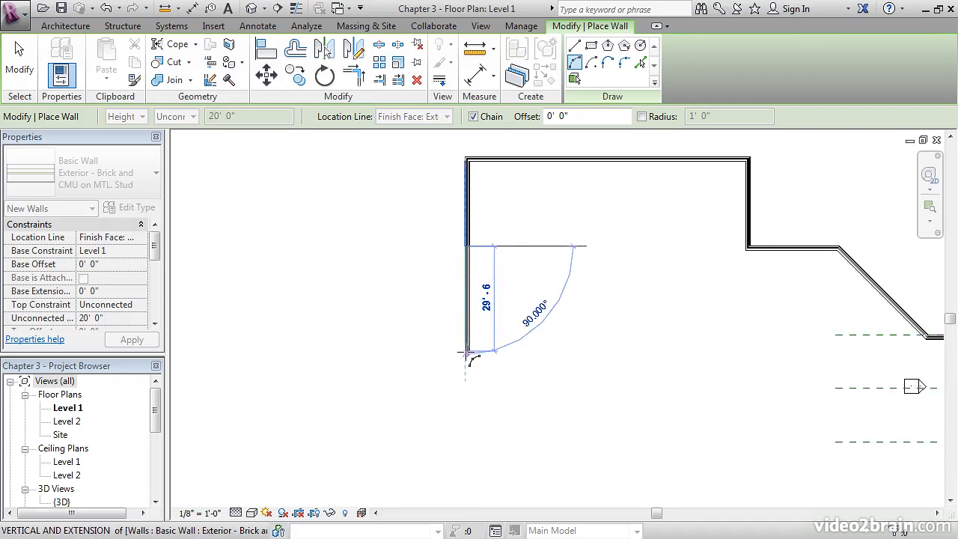
pyautogui.write('25')
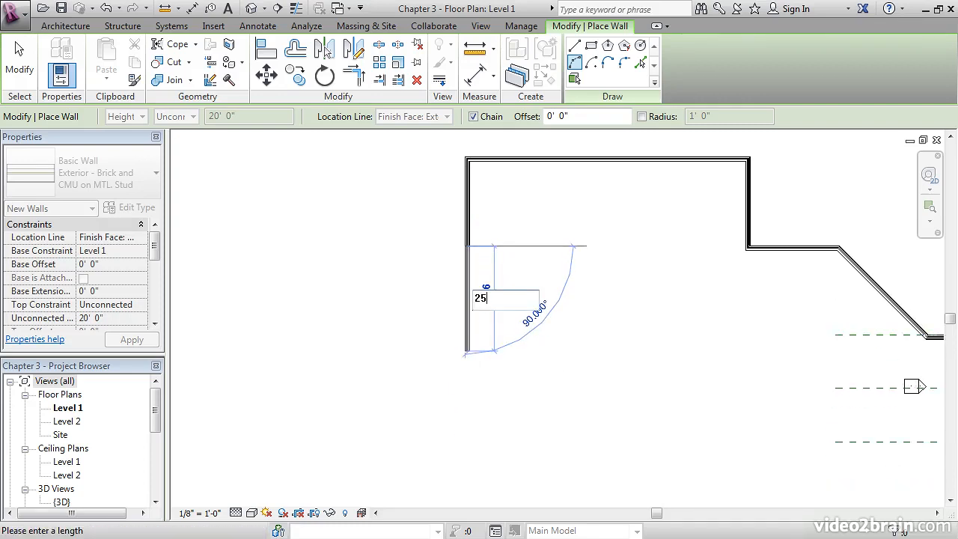
pyautogui.press('Return')
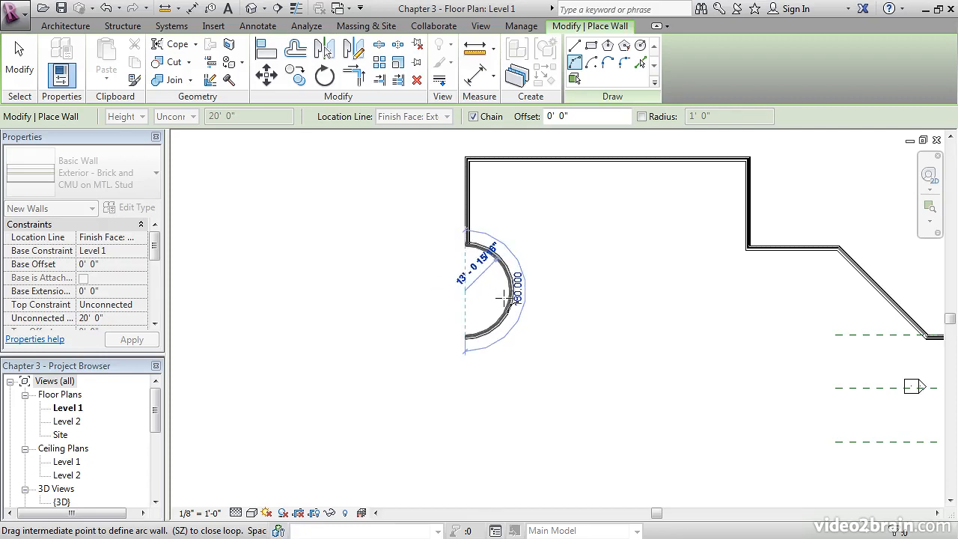
pyautogui.click(508, 298)
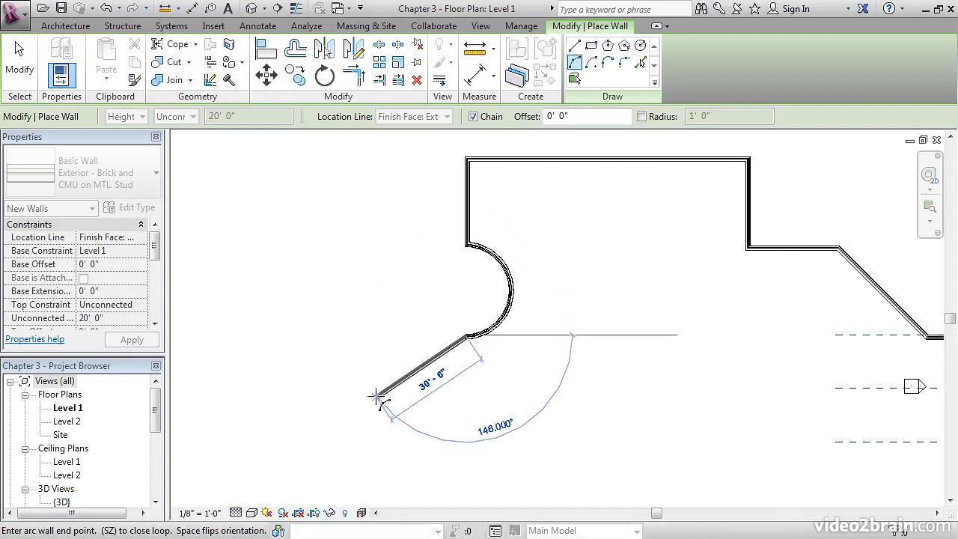
# Switch back to straight walls and extend the chain with a 25' wall running south from the arc's end and an 80' wall running east
pyautogui.click(575, 48)
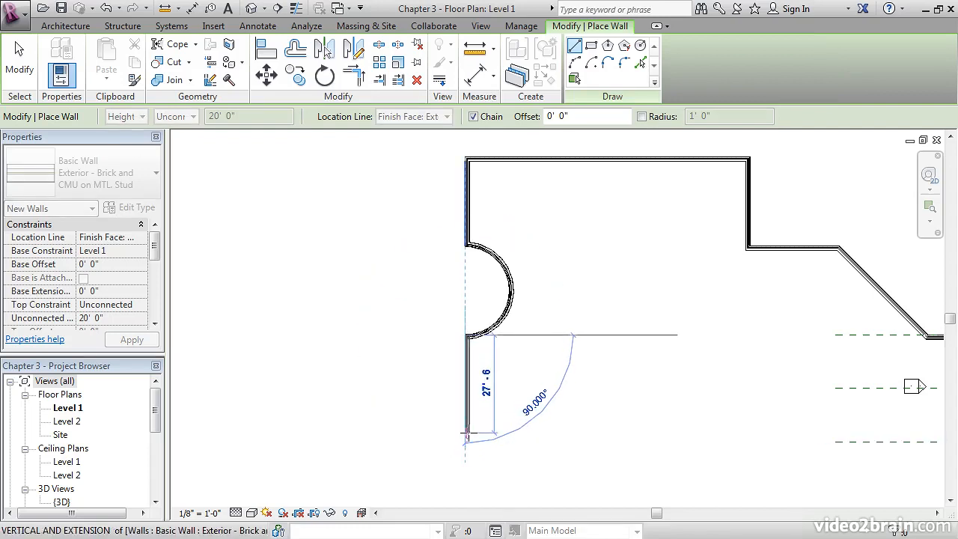
pyautogui.write('25')
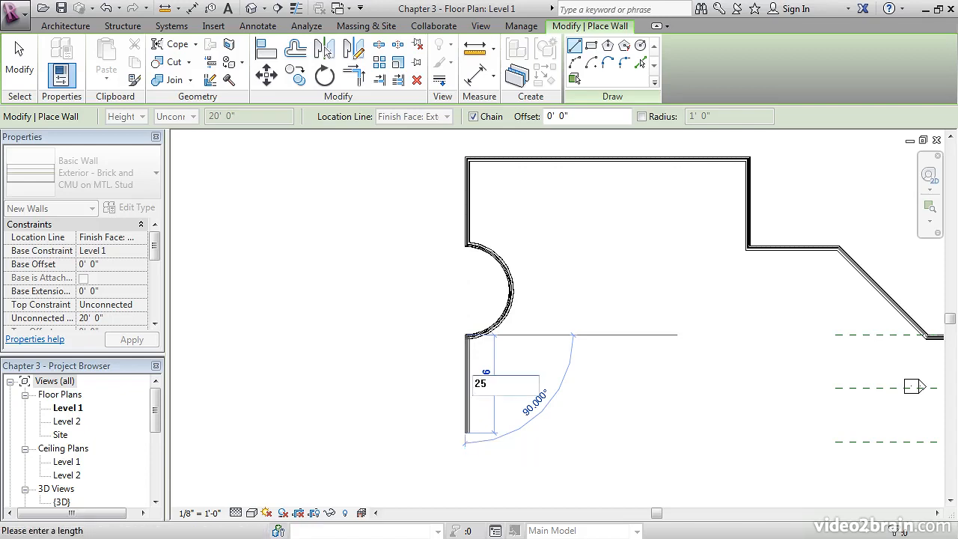
pyautogui.press('Return')
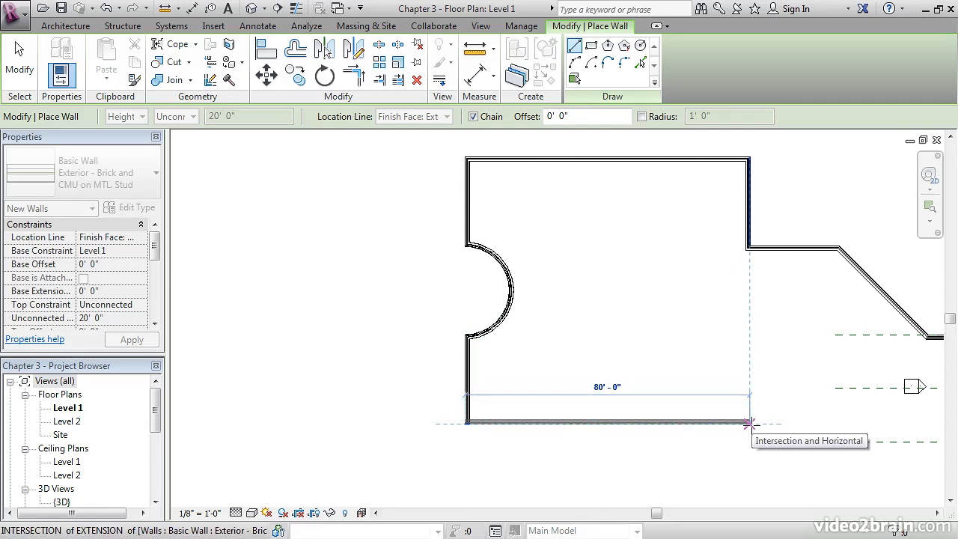
pyautogui.write('8')
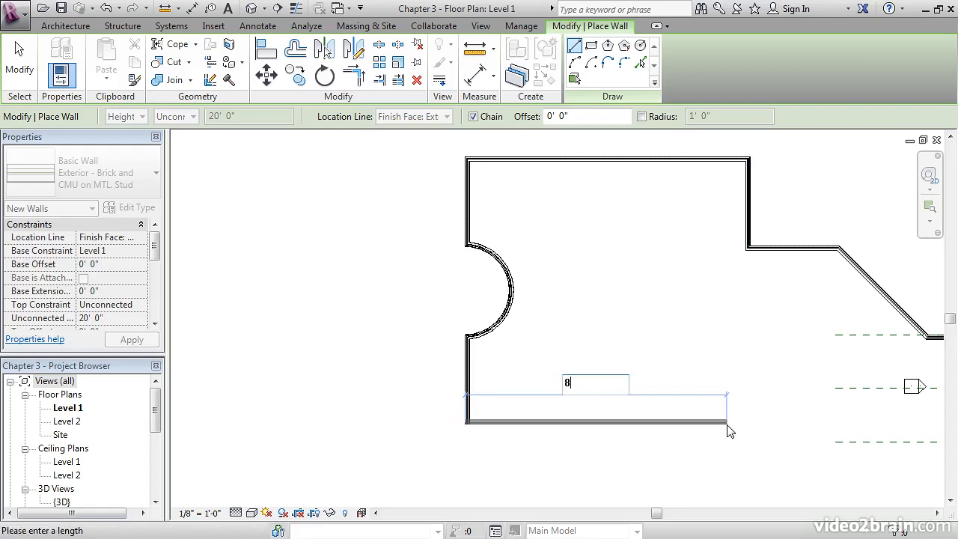
pyautogui.write('0')
pyautogui.press('Return')
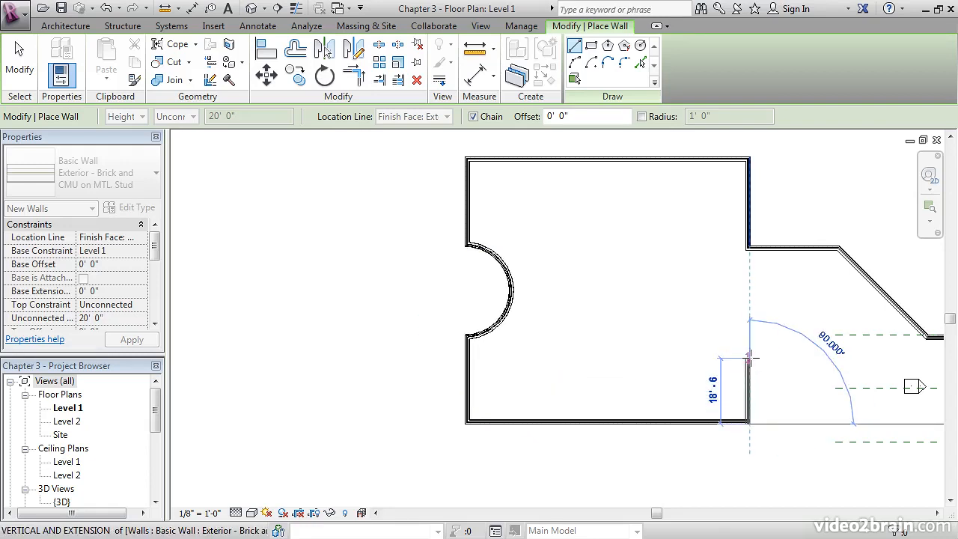
# Add a 25' vertical wall running north from the east end of the 80' wall and end the wall chain
pyautogui.write('25')
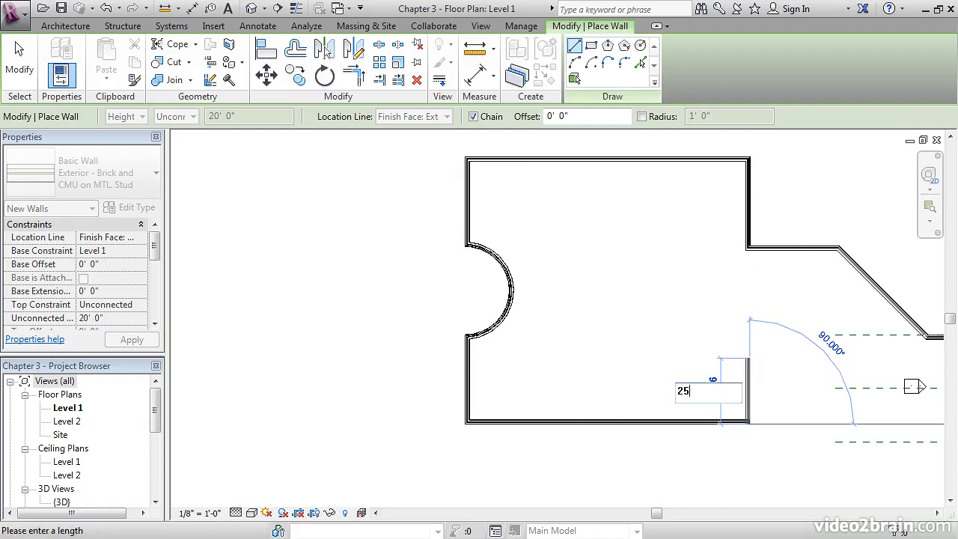
pyautogui.press('Return')
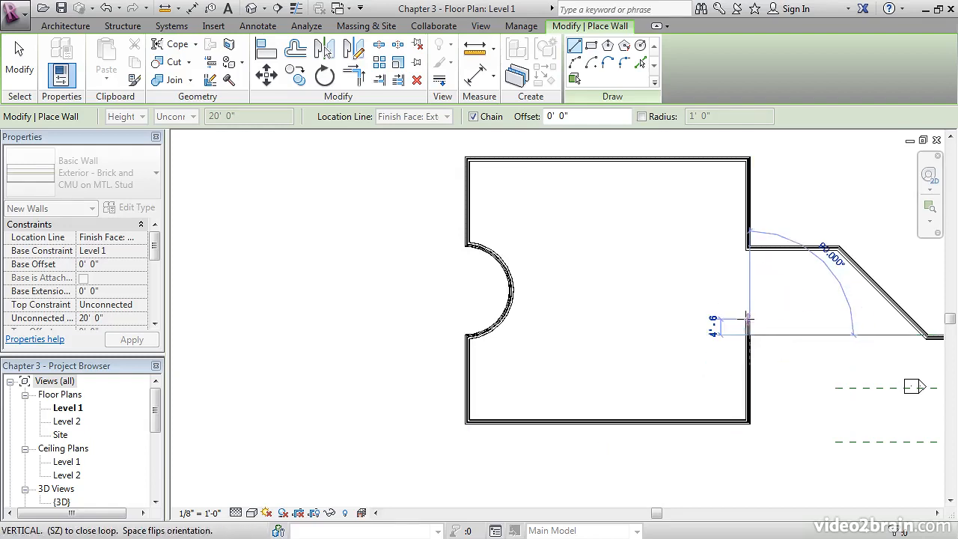
pyautogui.press('Escape')
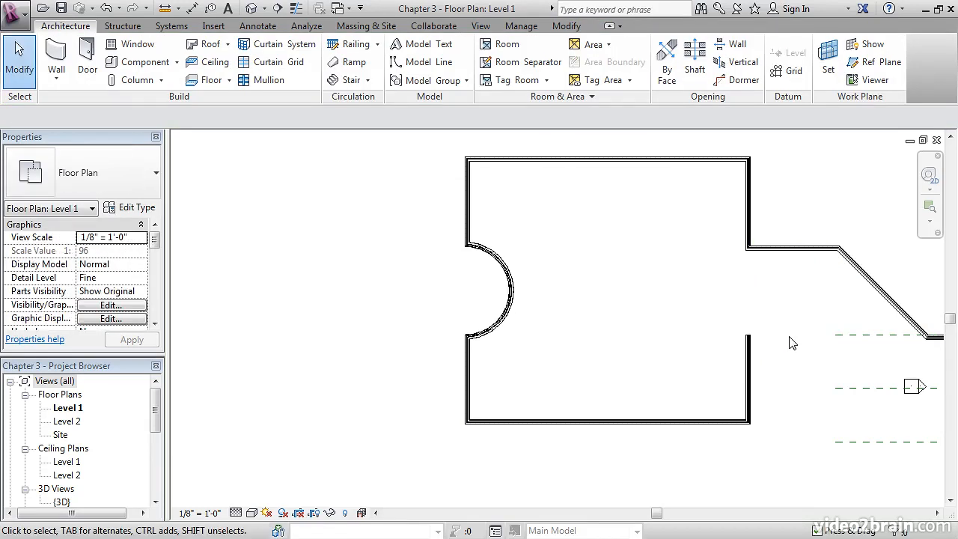
# Create a similar exterior wall with Pick Lines, offset 30' 0" south of the short horizontal wall joining the west wing to the diagonal
pyautogui.keyDown('shift'); pyautogui.hscroll(3, 792, 343); pyautogui.keyUp('shift')
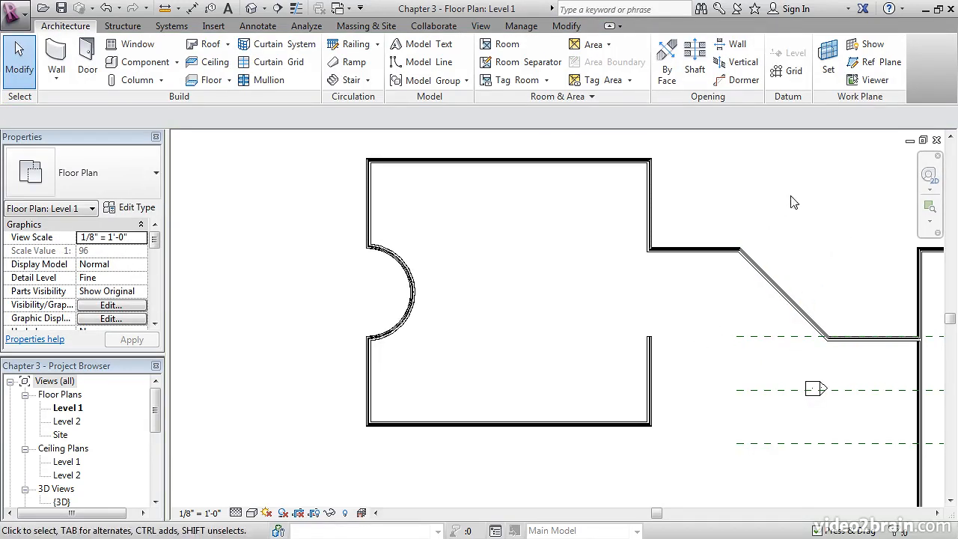
pyautogui.scroll(5, 749, 206)
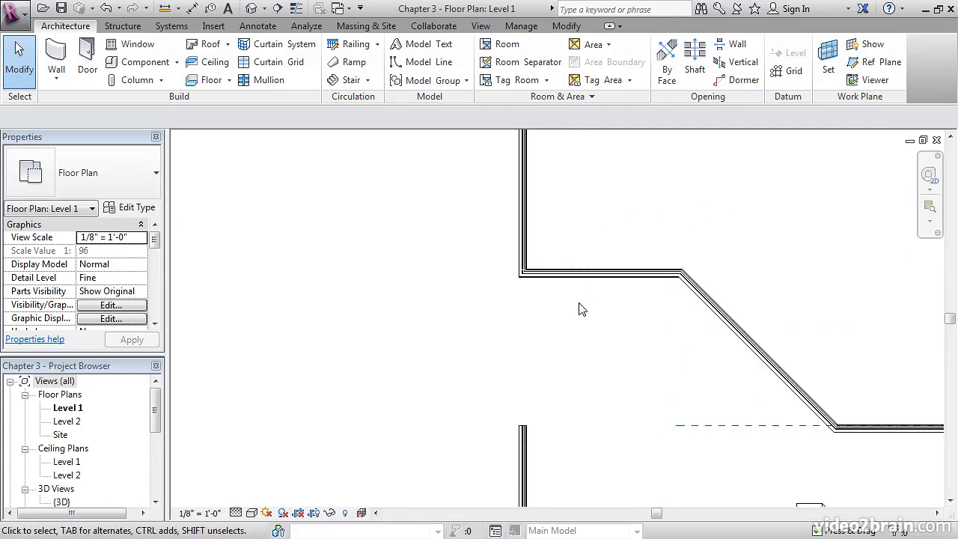
pyautogui.moveTo(571, 403); pyautogui.dragTo(588, 327, button='middle')
pyautogui.scroll(-2, 588, 327)
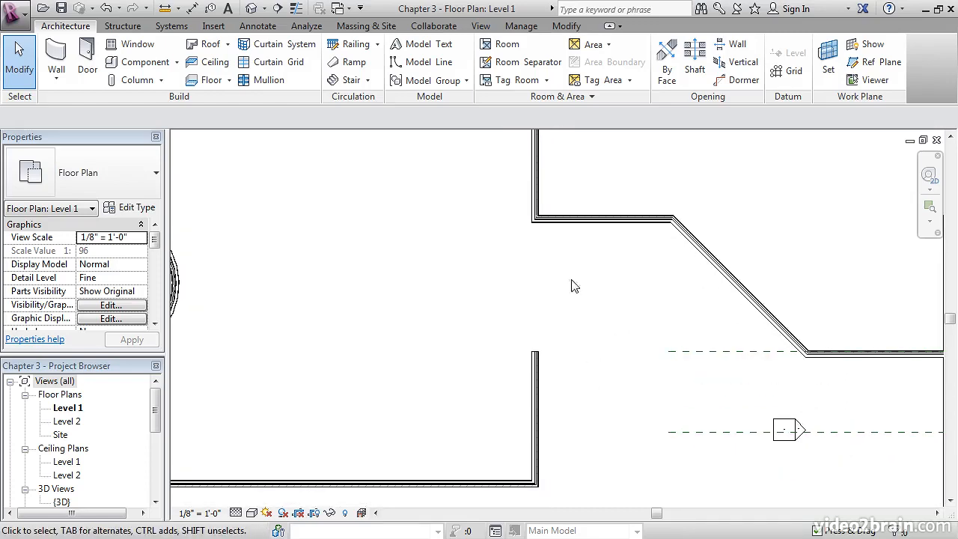
pyautogui.rightClick(587, 219)
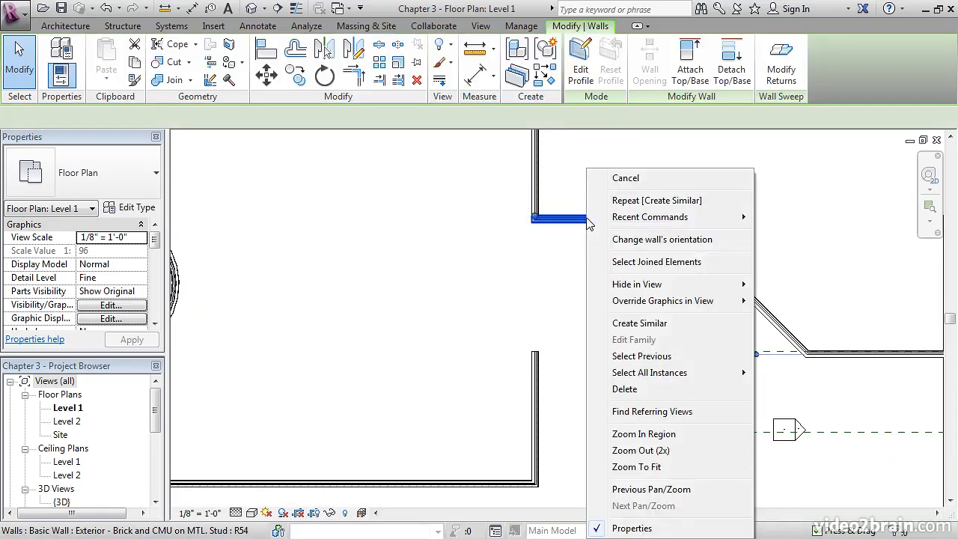
pyautogui.click(659, 323)
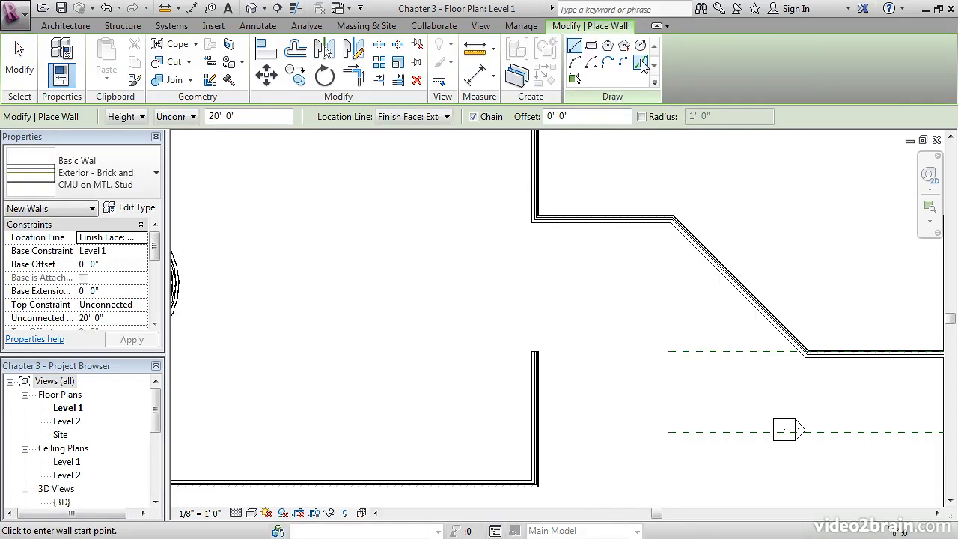
pyautogui.click(642, 63)
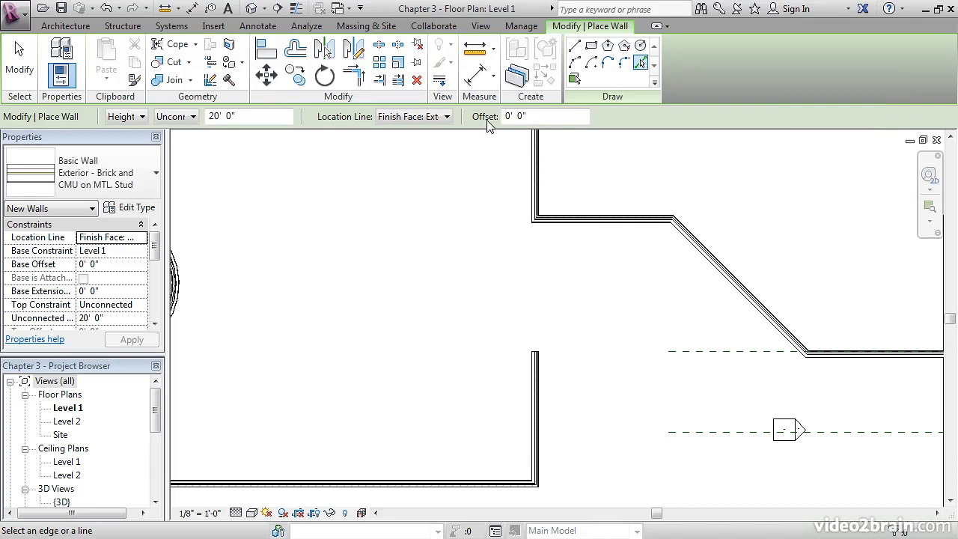
pyautogui.click(542, 116)
pyautogui.write('3')
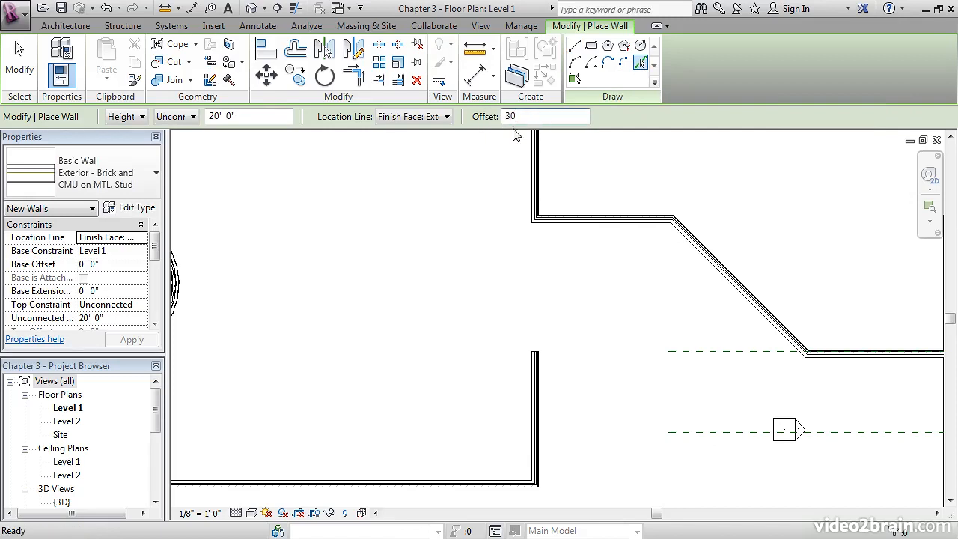
pyautogui.write('0')
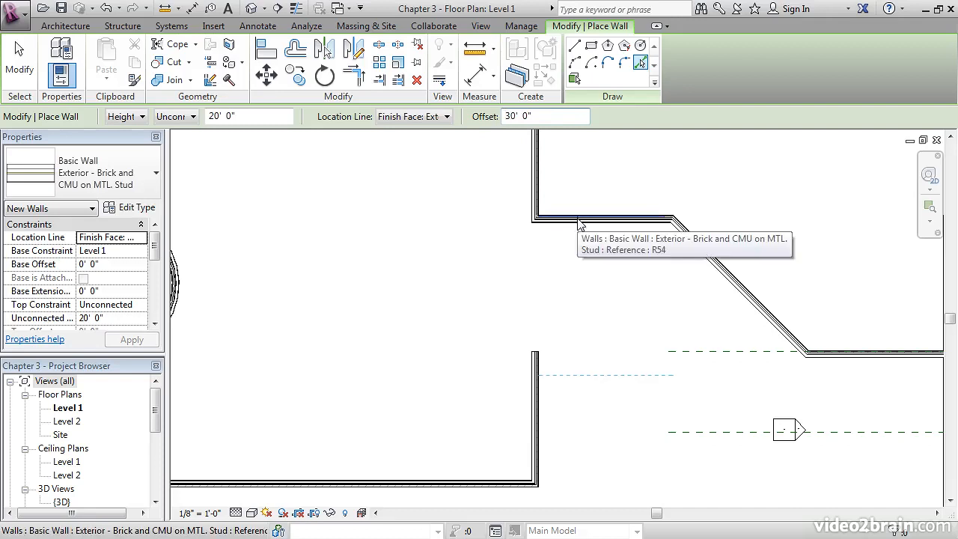
pyautogui.scroll(3, 576, 235)
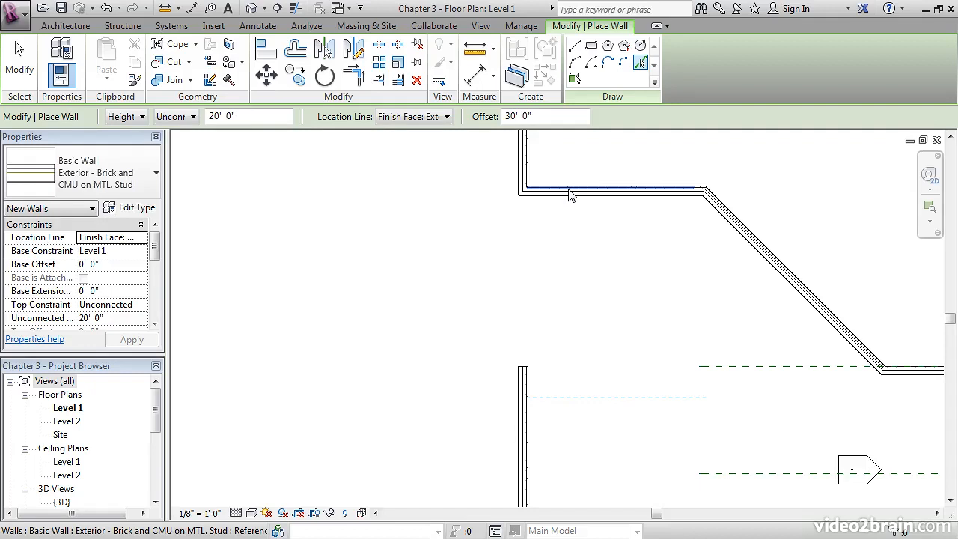
pyautogui.click(571, 196)
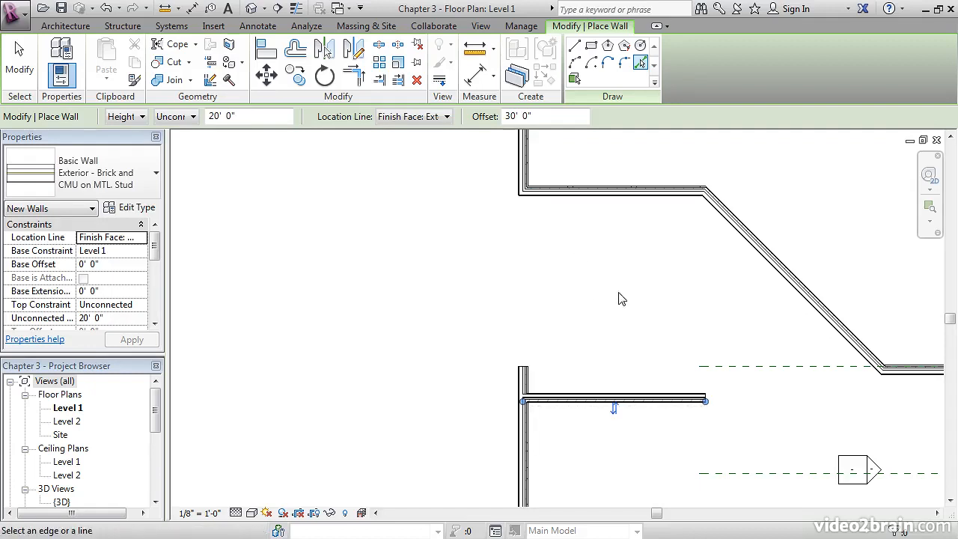
# Create a parallel wall offset 30' to the southwest of the diagonal link wall and finish placing walls
pyautogui.moveTo(688, 336); pyautogui.dragTo(591, 272, button='middle')
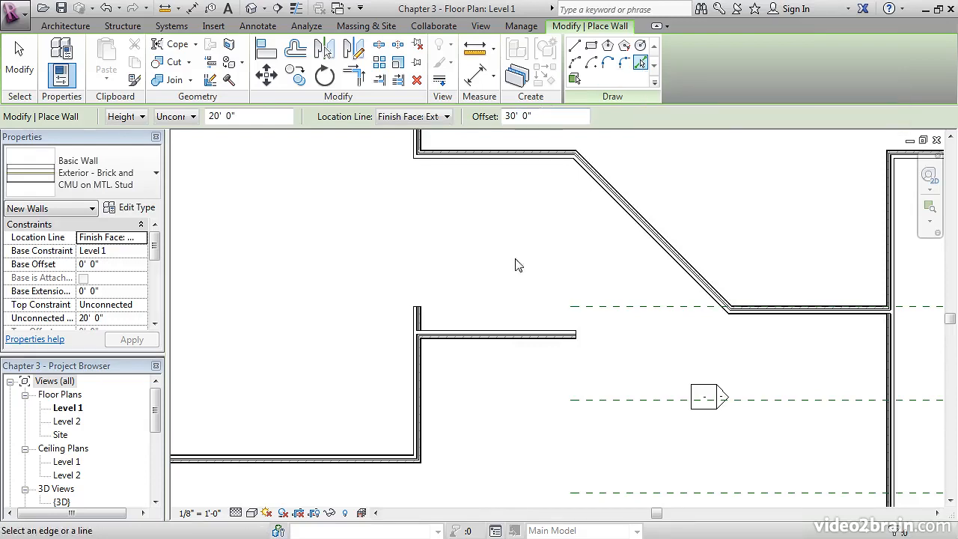
pyautogui.click(658, 229)
pyautogui.moveTo(655, 318); pyautogui.dragTo(567, 232, button='middle')
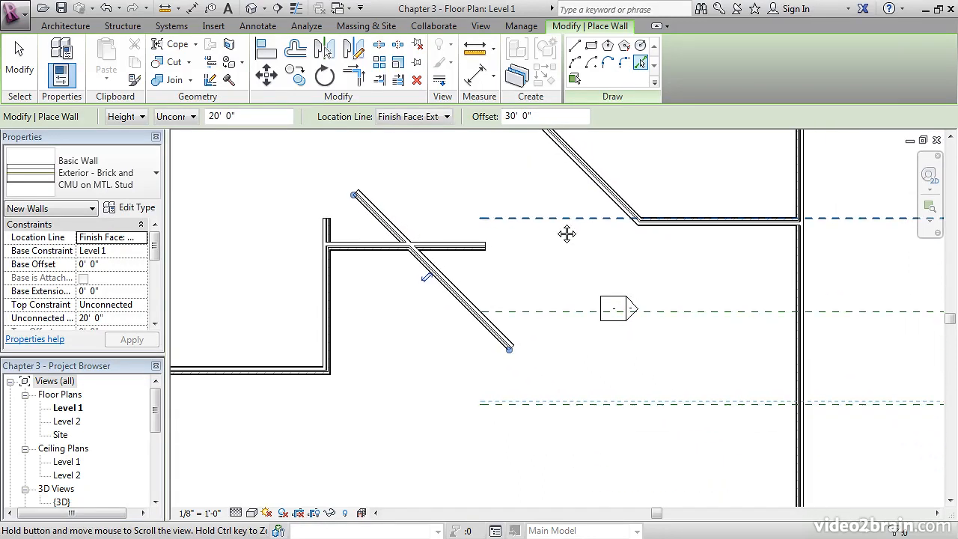
pyautogui.press('Escape')
pyautogui.press('Escape')
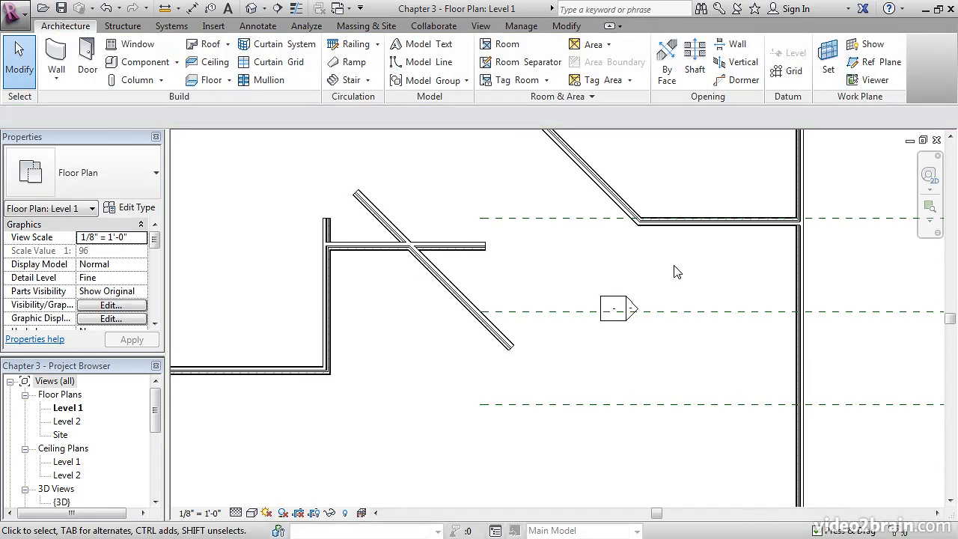
# Mirror a copy of the link's east horizontal wall about the middle horizontal reference plane using Mirror - Pick Axis
pyautogui.moveTo(681, 277); pyautogui.dragTo(624, 265, button='middle')
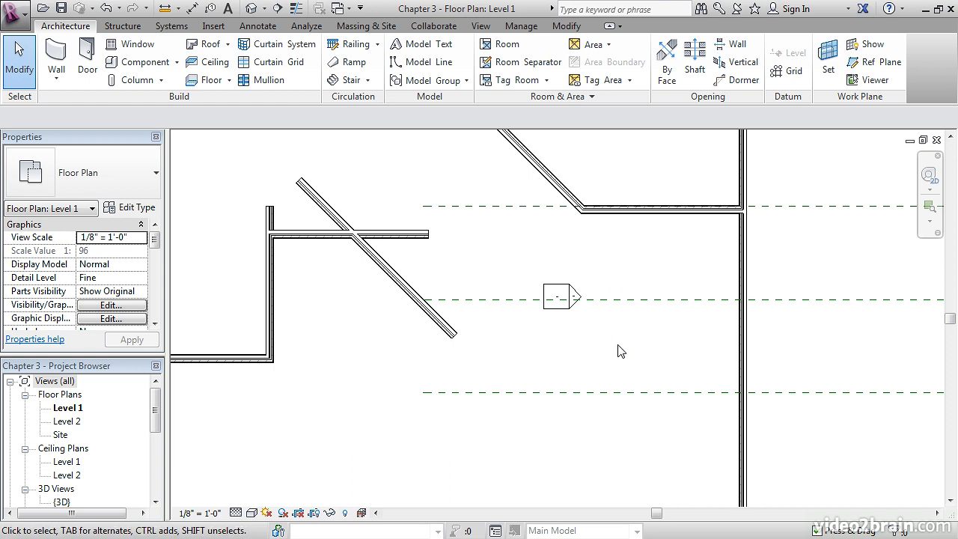
pyautogui.moveTo(626, 261); pyautogui.dragTo(637, 302, button='middle')
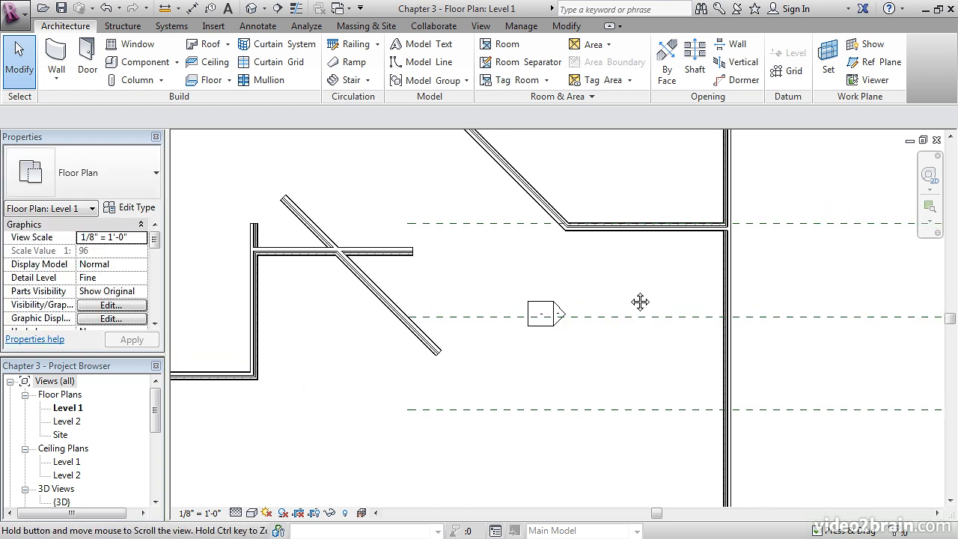
pyautogui.click(645, 225)
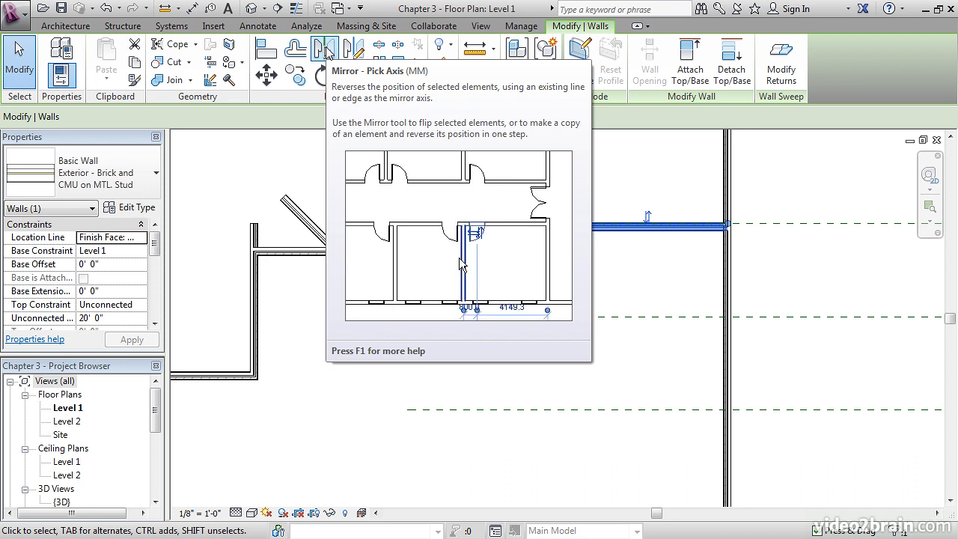
pyautogui.click(327, 51)
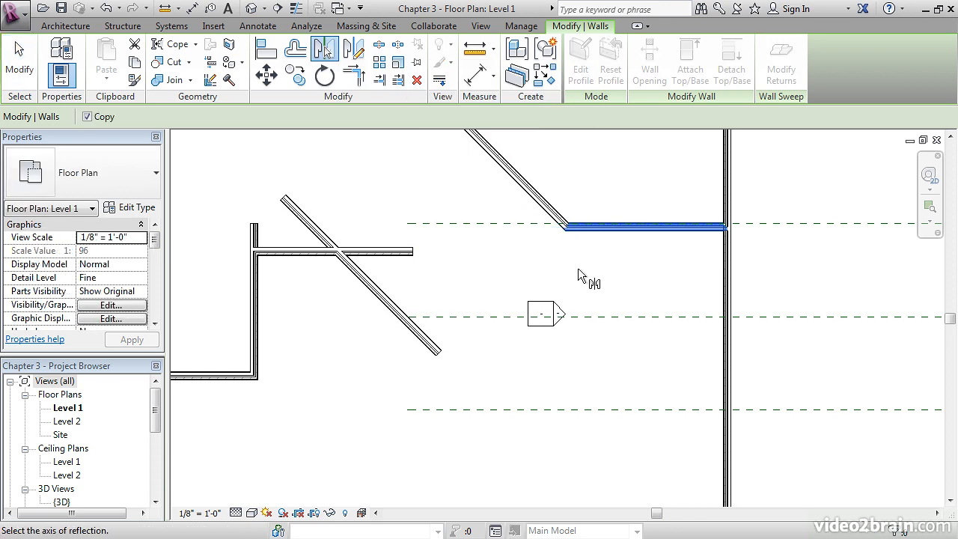
pyautogui.click(615, 319)
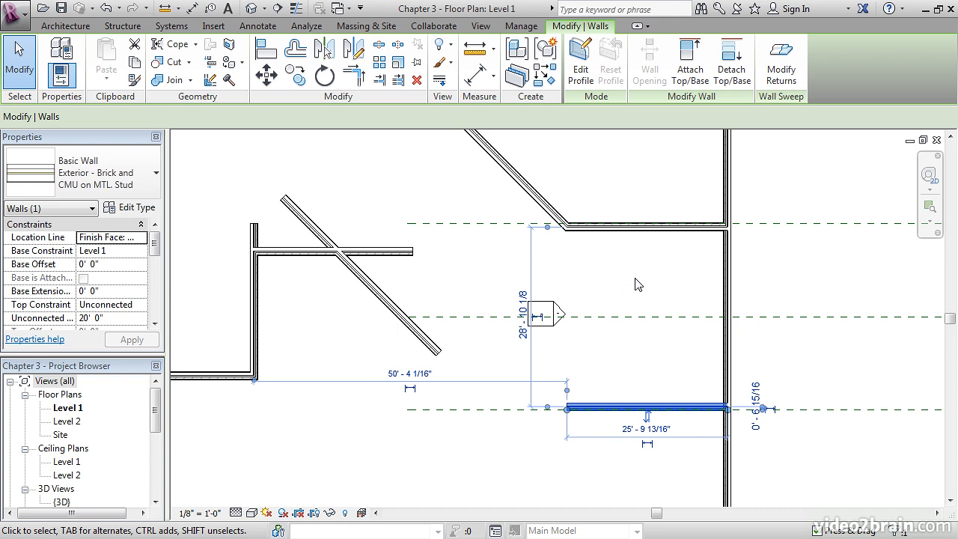
pyautogui.click(629, 282)
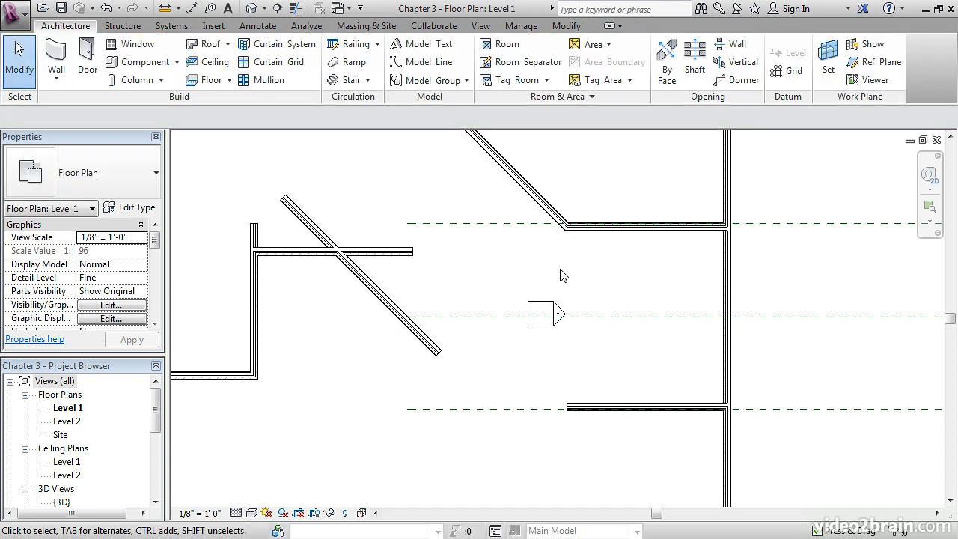
# Use Trim/Extend to Corner to join the offset horizontal wall with the west wing's lower 25' vertical wall and with the offset diagonal wall
pyautogui.moveTo(522, 269); pyautogui.dragTo(556, 258, button='middle')
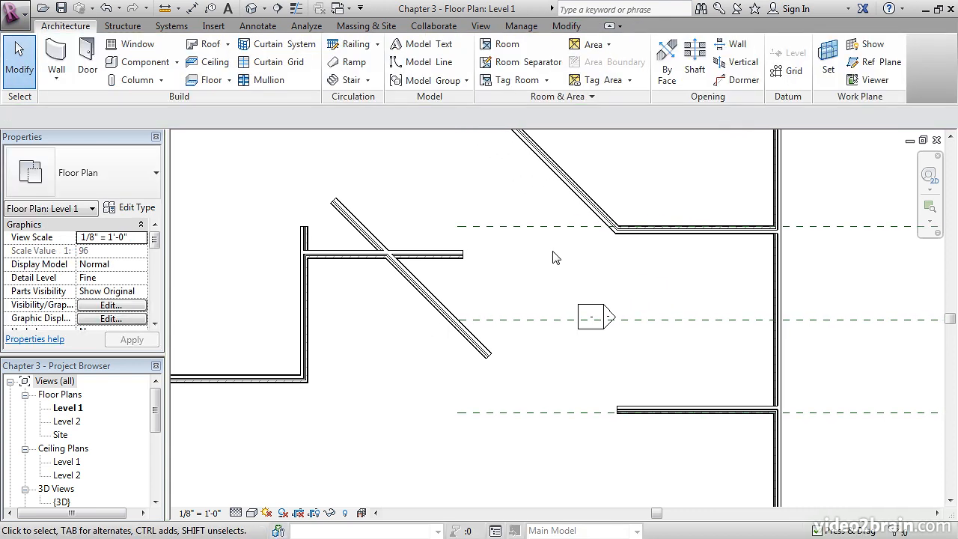
pyautogui.click(565, 30)
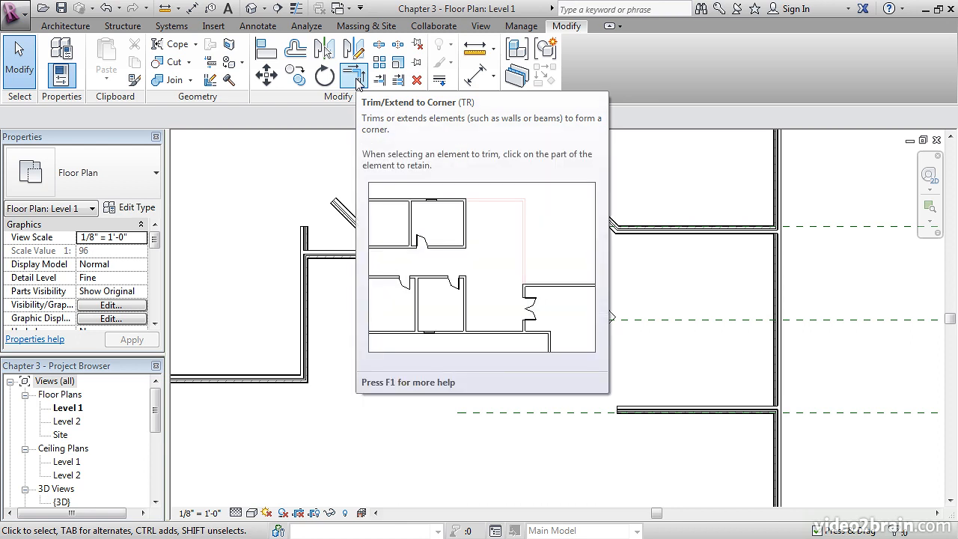
pyautogui.click(355, 78)
pyautogui.moveTo(421, 171); pyautogui.dragTo(372, 316, button='middle')
pyautogui.scroll(2, 368, 301)
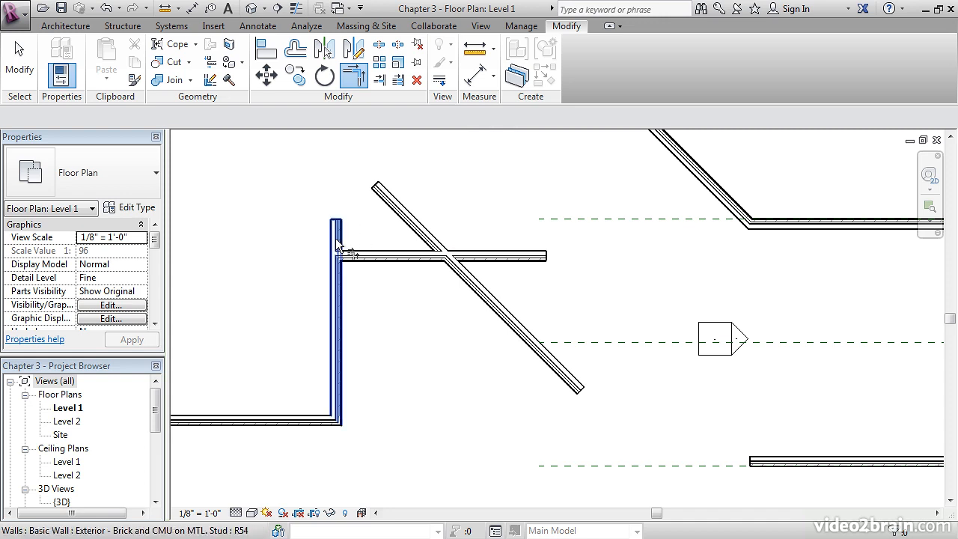
pyautogui.click(337, 296)
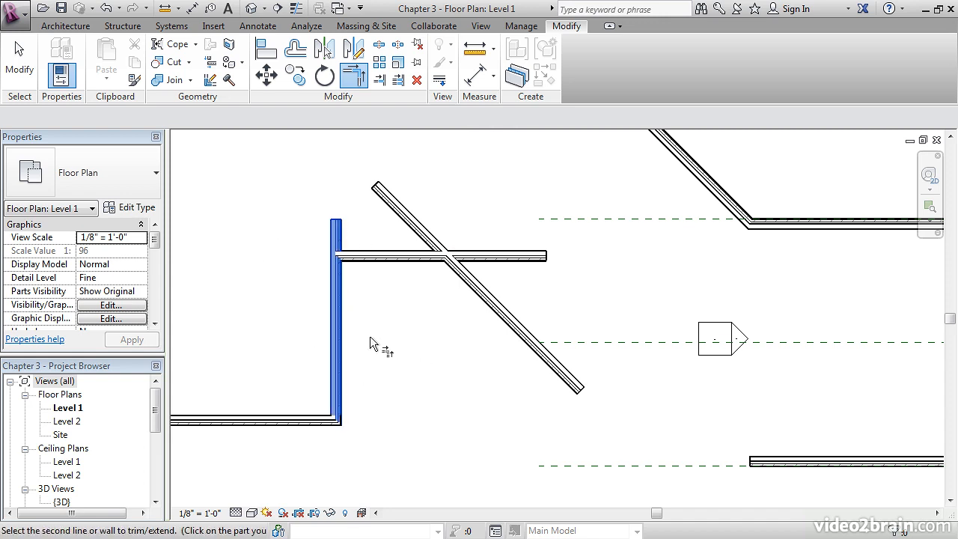
pyautogui.click(375, 256)
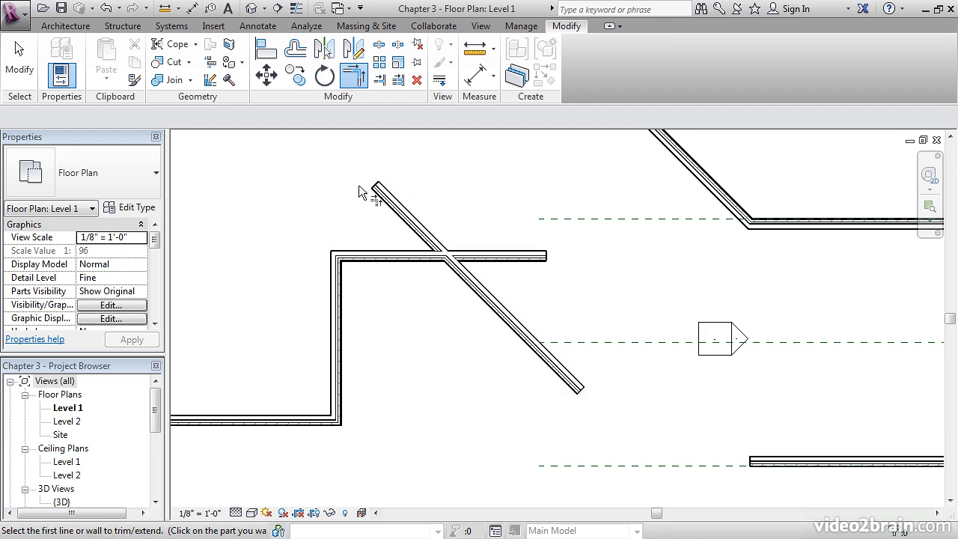
pyautogui.click(385, 255)
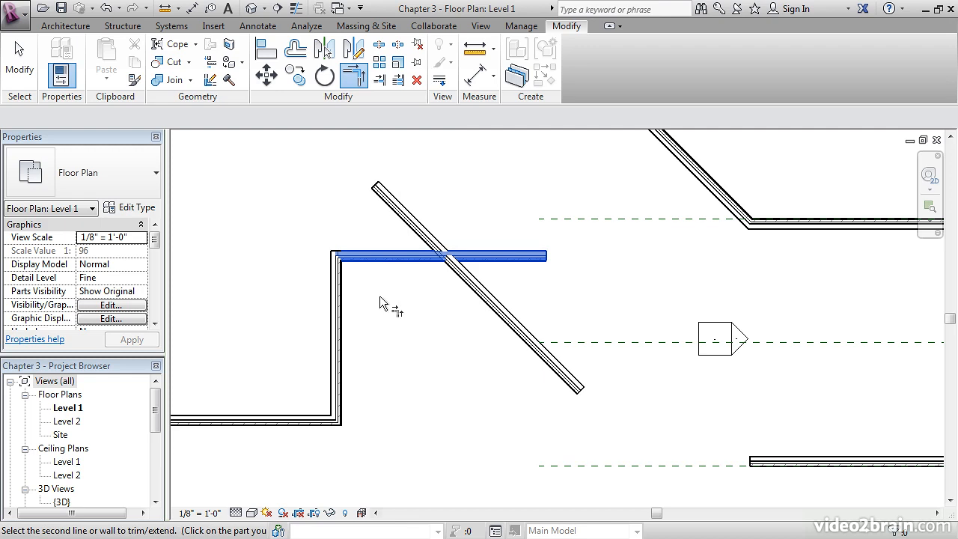
pyautogui.click(483, 295)
# Trim the offset diagonal wall and the mirrored horizontal wall into a corner and finish trimming
pyautogui.moveTo(551, 391); pyautogui.dragTo(402, 362, button='middle')
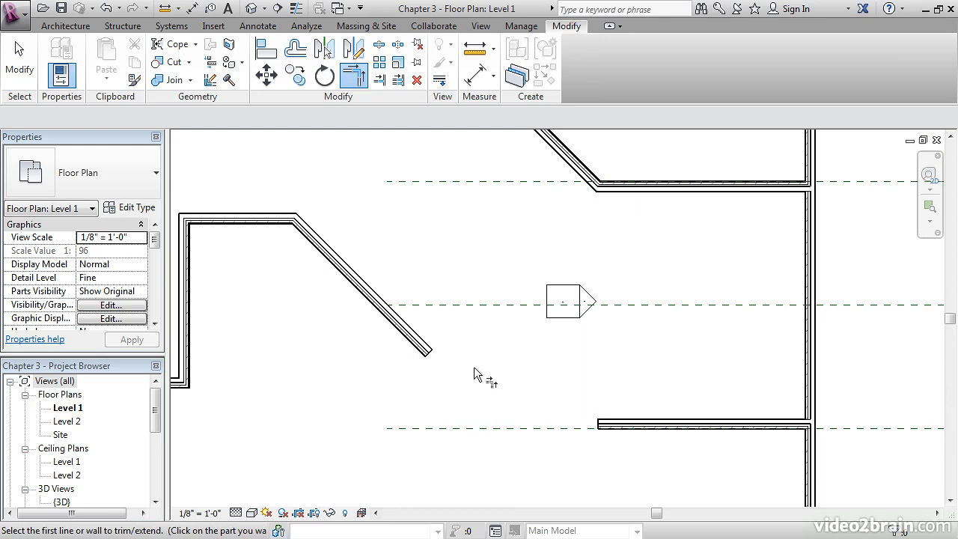
pyautogui.click(414, 327)
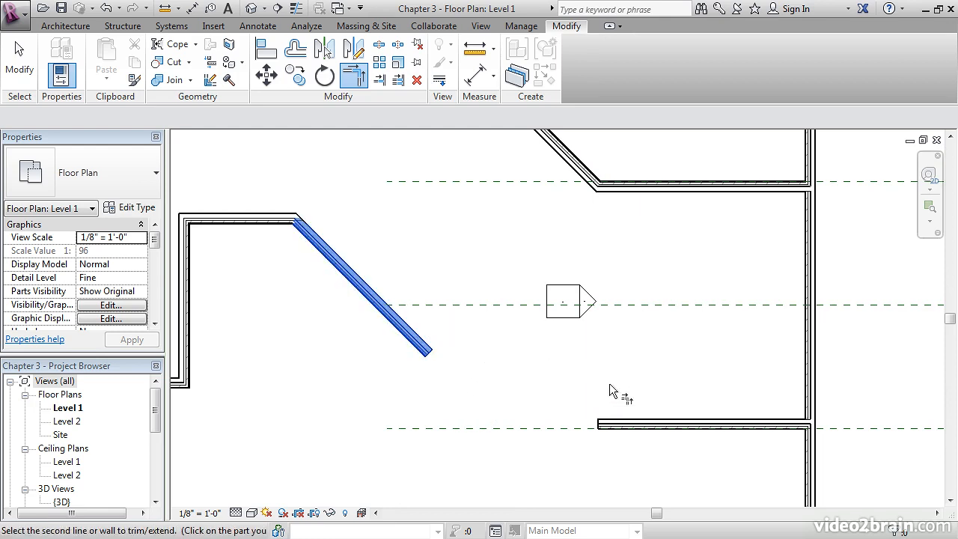
pyautogui.click(635, 427)
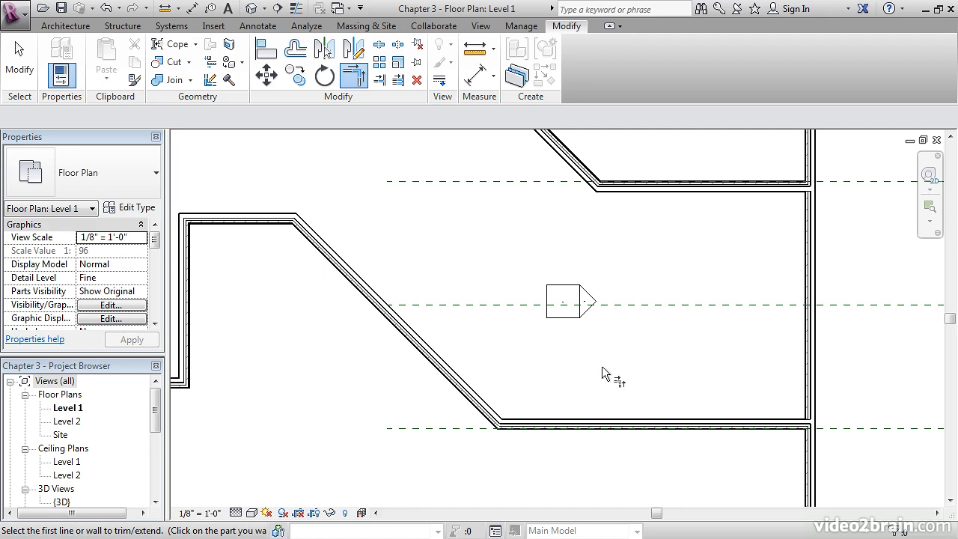
pyautogui.press('Escape')
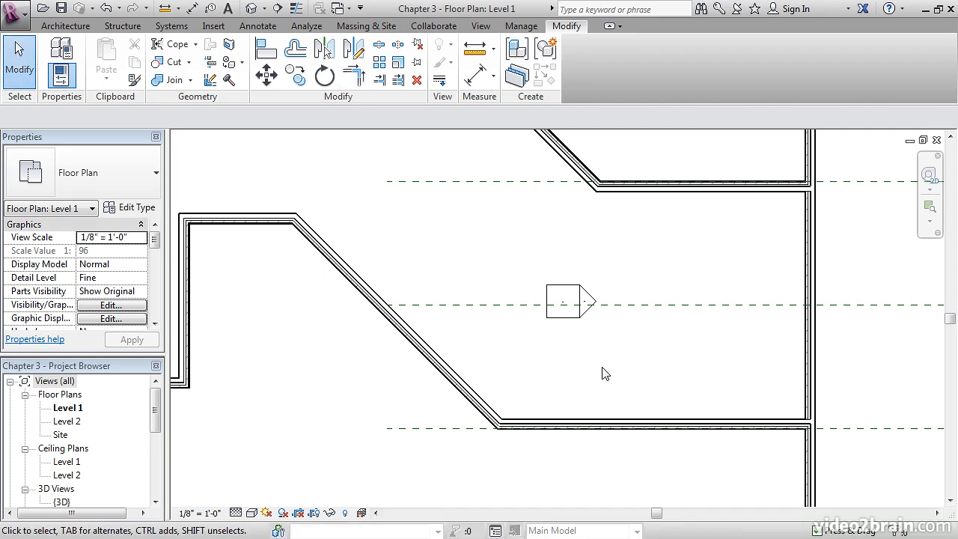
# Start a wall similar to the west wing's south wall with a 15' 0" offset, and set the view's detail level to Coarse
pyautogui.moveTo(357, 381); pyautogui.dragTo(678, 356, button='middle')
pyautogui.scroll(-2, 676, 356)
pyautogui.moveTo(500, 307); pyautogui.dragTo(548, 366, button='middle')
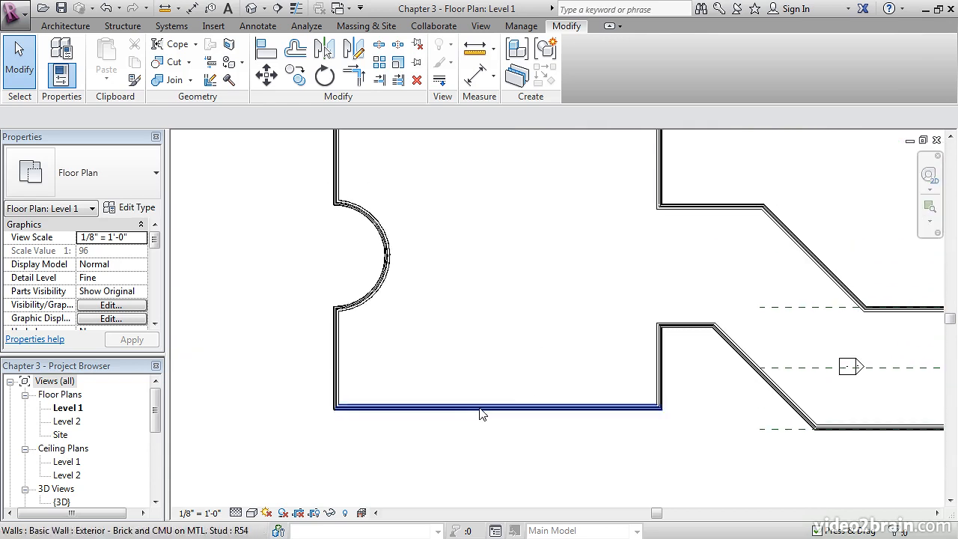
pyautogui.scroll(3, 480, 412)
pyautogui.scroll(-1, 504, 374)
pyautogui.moveTo(510, 391); pyautogui.dragTo(502, 337, button='middle')
pyautogui.moveTo(532, 230); pyautogui.dragTo(502, 245, button='middle')
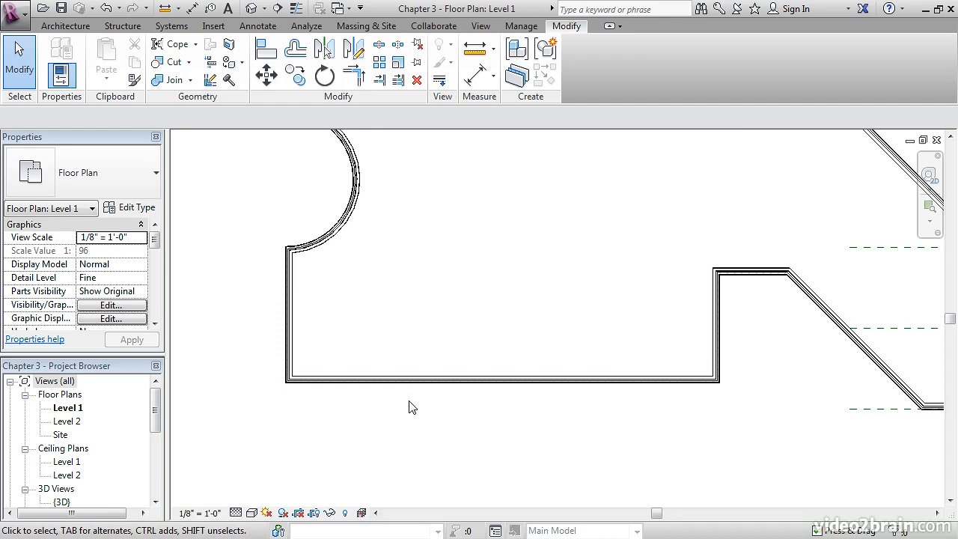
pyautogui.moveTo(576, 410); pyautogui.dragTo(541, 397, button='middle')
pyautogui.rightClick(536, 380)
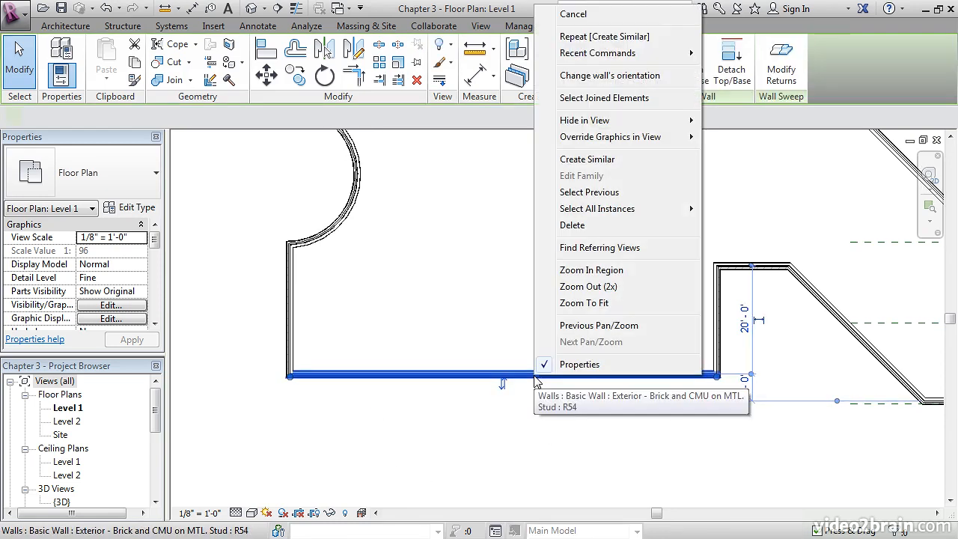
pyautogui.click(587, 158)
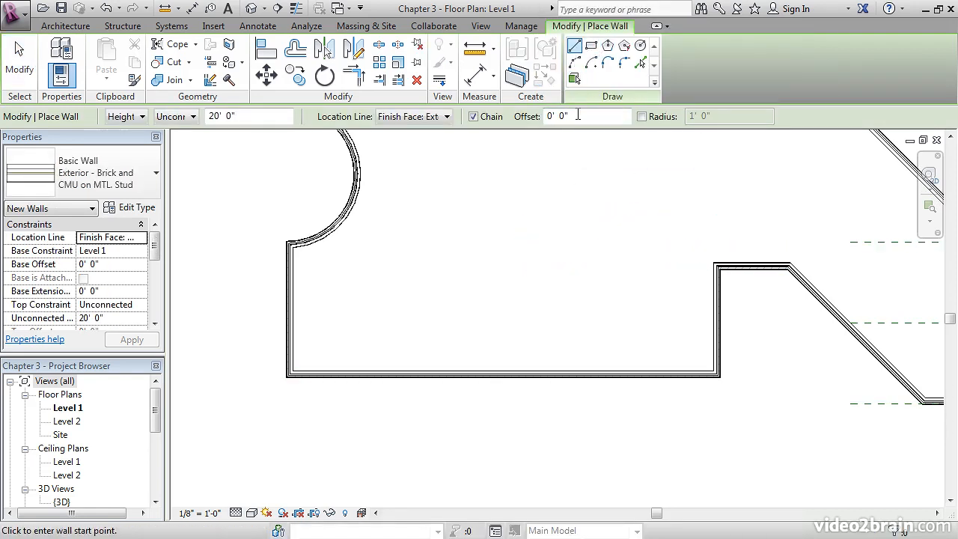
pyautogui.moveTo(597, 115); pyautogui.dragTo(532, 116)
pyautogui.write('15')
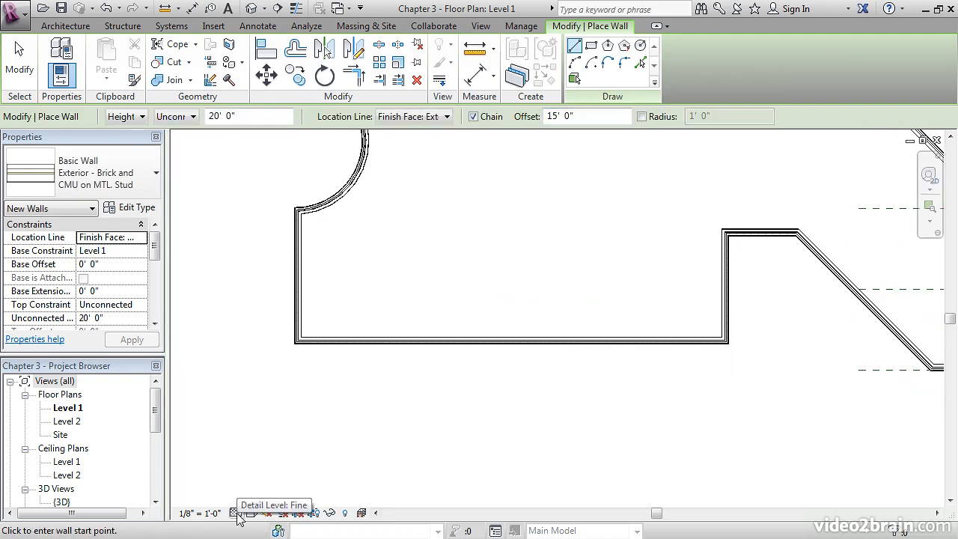
pyautogui.click(237, 515)
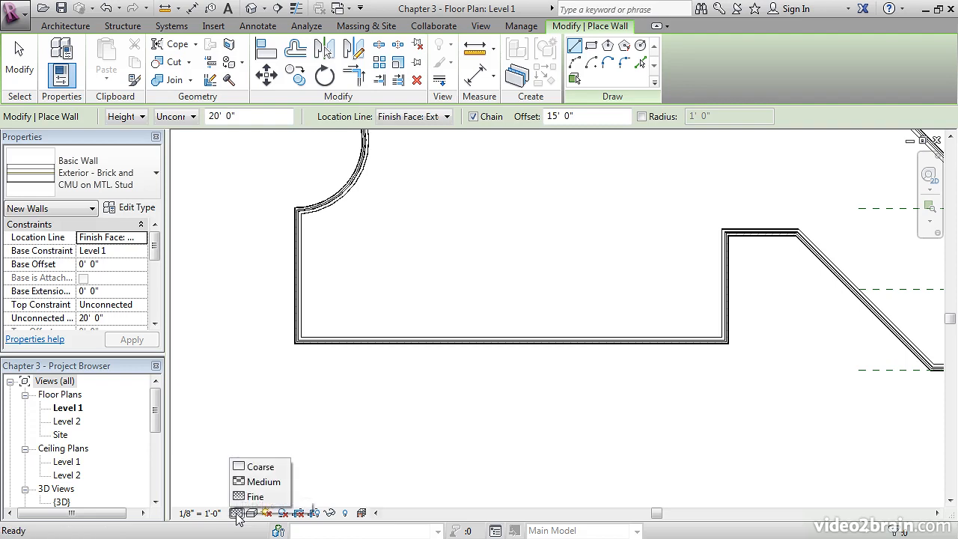
pyautogui.click(257, 464)
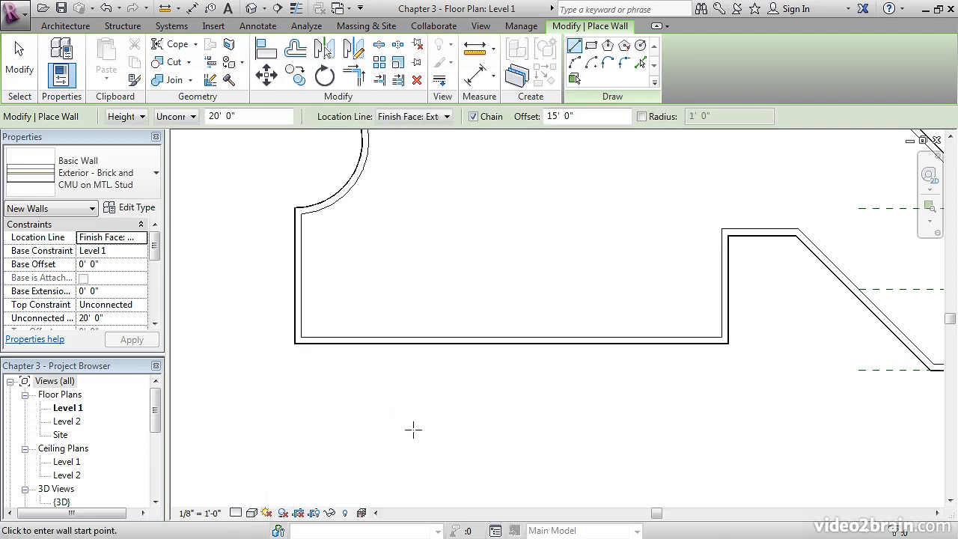
# Draw a 25' wall southward from the midpoint of the west wing's south wall, offset 15' 0" to the east
pyautogui.scroll(5, 514, 342)
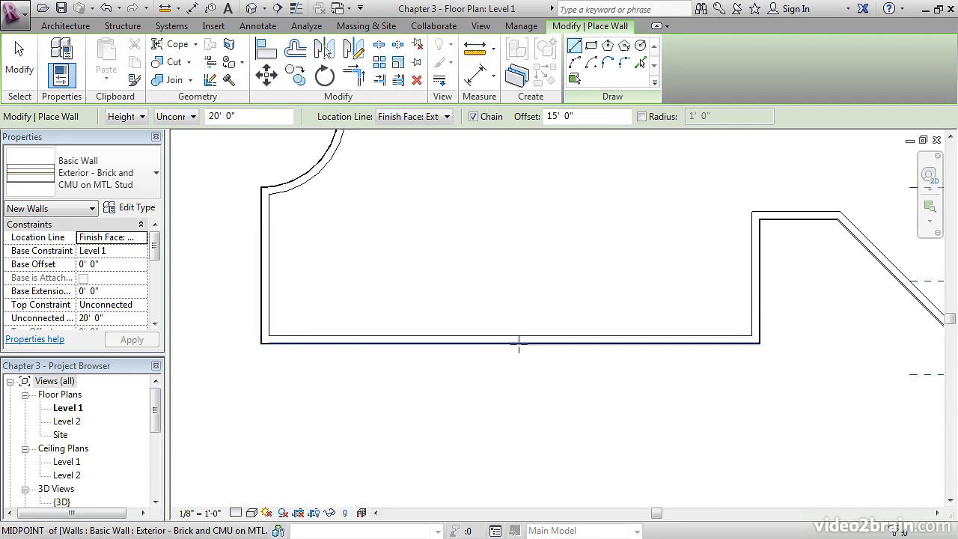
pyautogui.scroll(2, 491, 336)
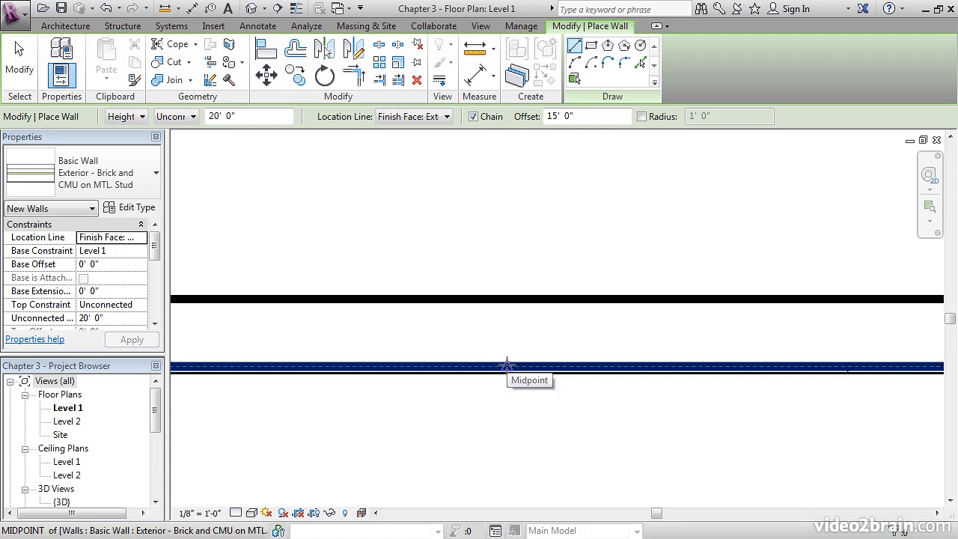
pyautogui.click(507, 365)
pyautogui.scroll(-2, 507, 412)
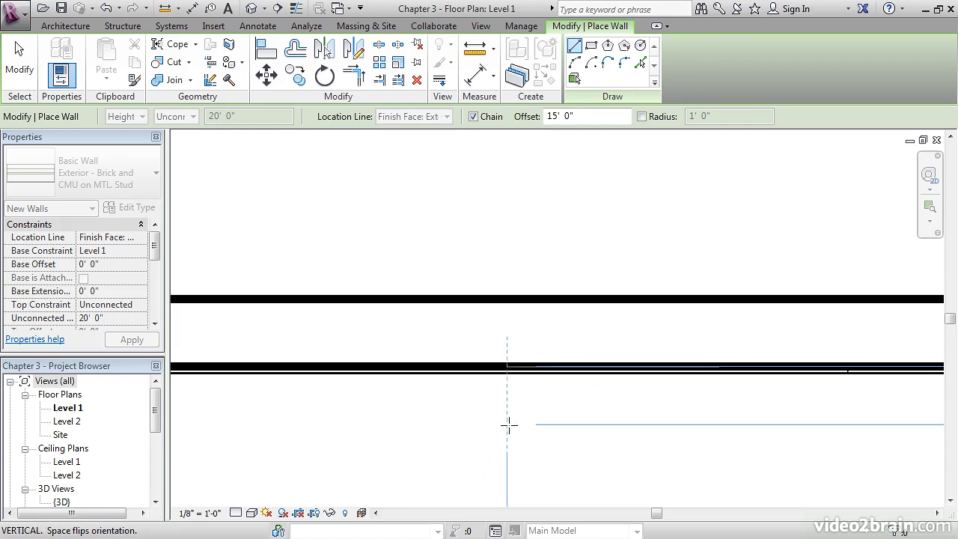
pyautogui.scroll(-5, 510, 424)
pyautogui.moveTo(504, 460); pyautogui.dragTo(523, 329, button='middle')
pyautogui.scroll(-1, 532, 354)
pyautogui.scroll(-3, 531, 354)
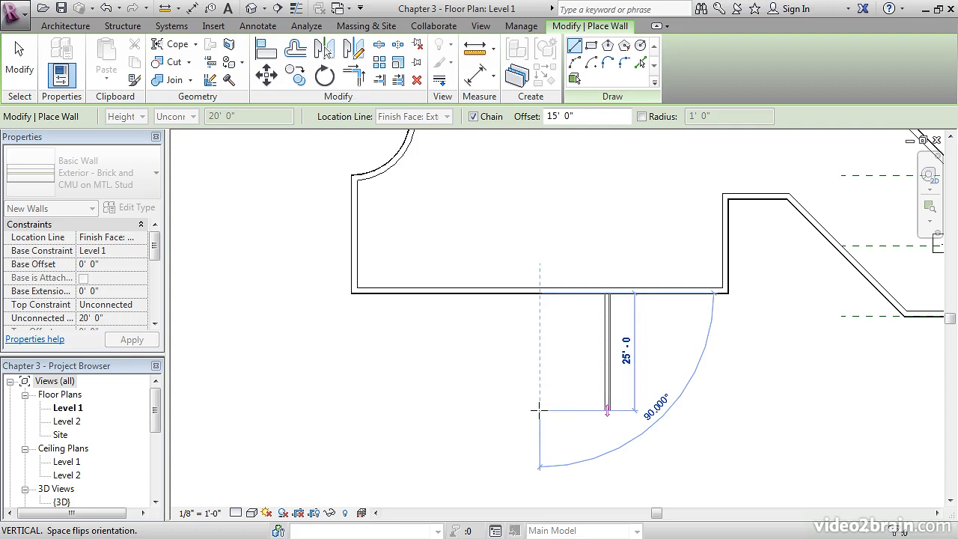
pyautogui.click(539, 409)
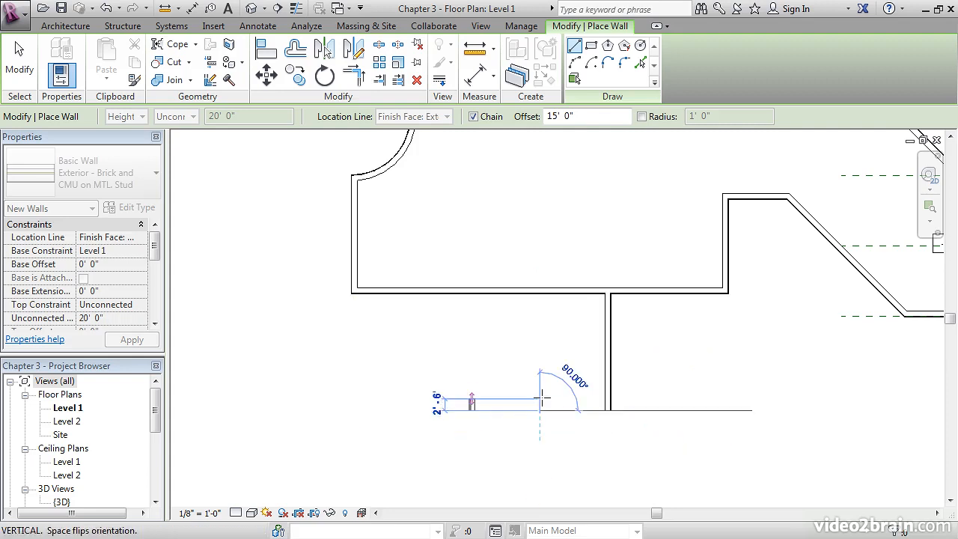
# Draw the matching west side wall back north to the wing's south wall at the same offset and finish placing walls
pyautogui.click(539, 292)
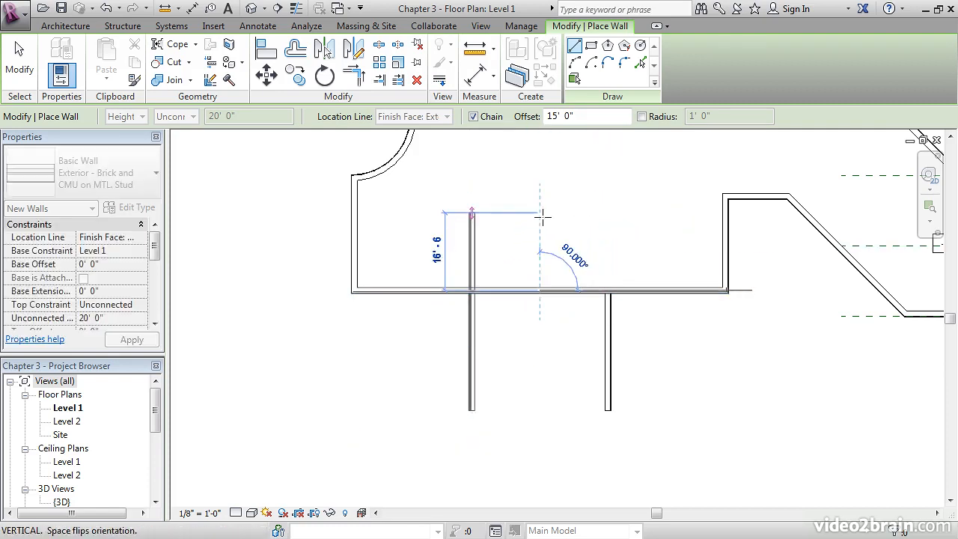
pyautogui.press('Escape')
pyautogui.press('Escape')
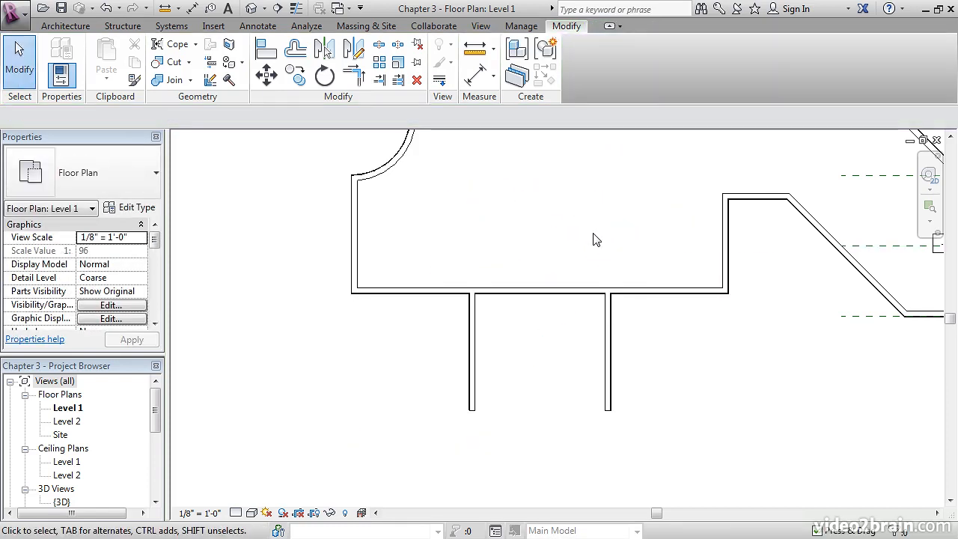
# Start a similar wall with no offset at the outer south endpoint of the new west side wall
pyautogui.scroll(3, 441, 399)
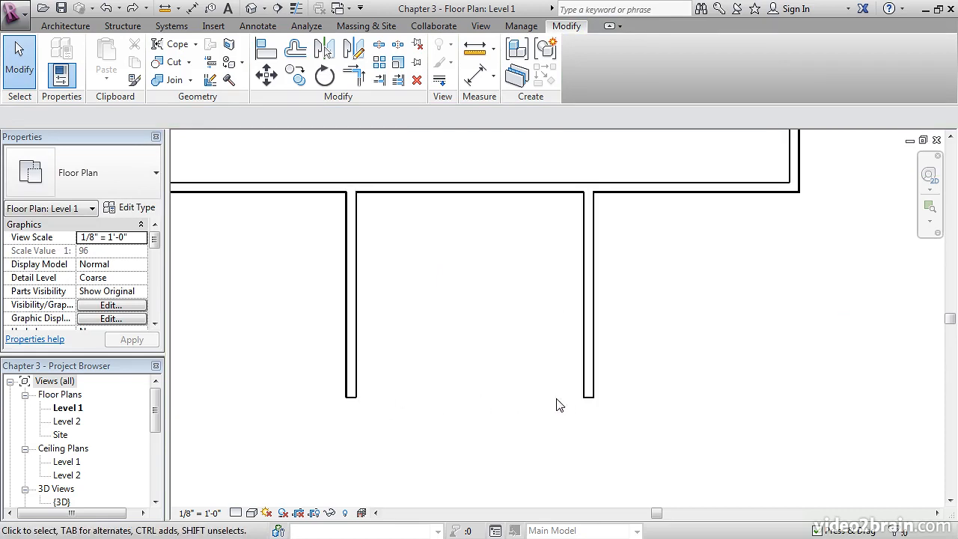
pyautogui.rightClick(351, 289)
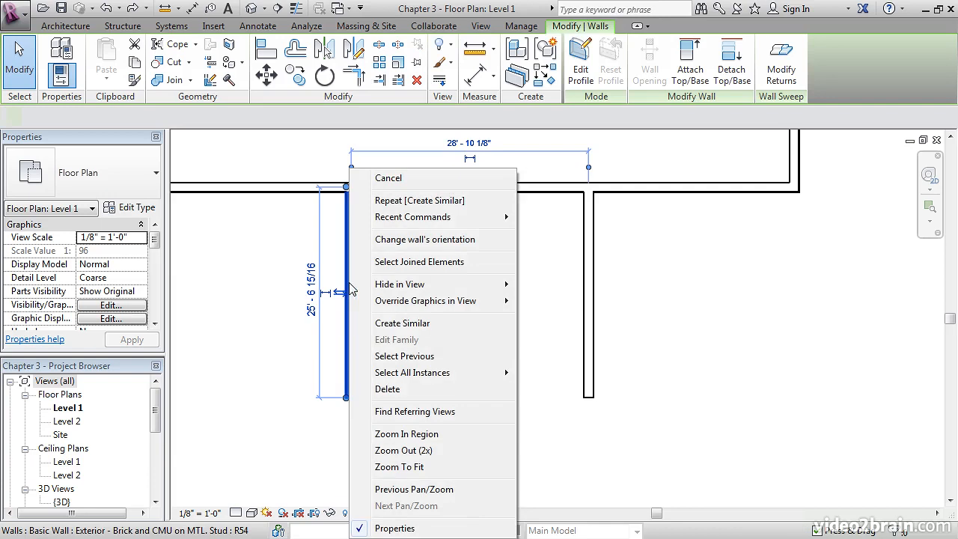
pyautogui.click(404, 324)
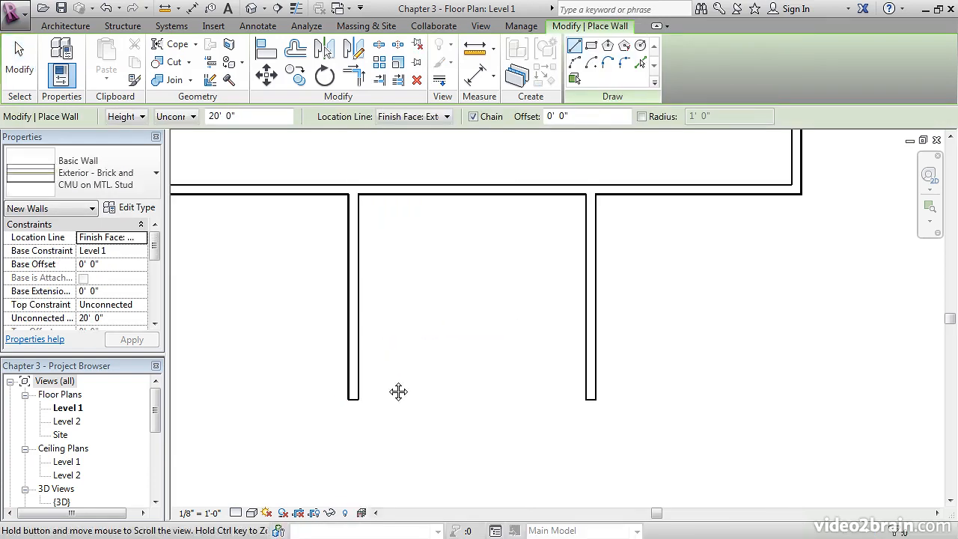
pyautogui.scroll(10, 342, 400)
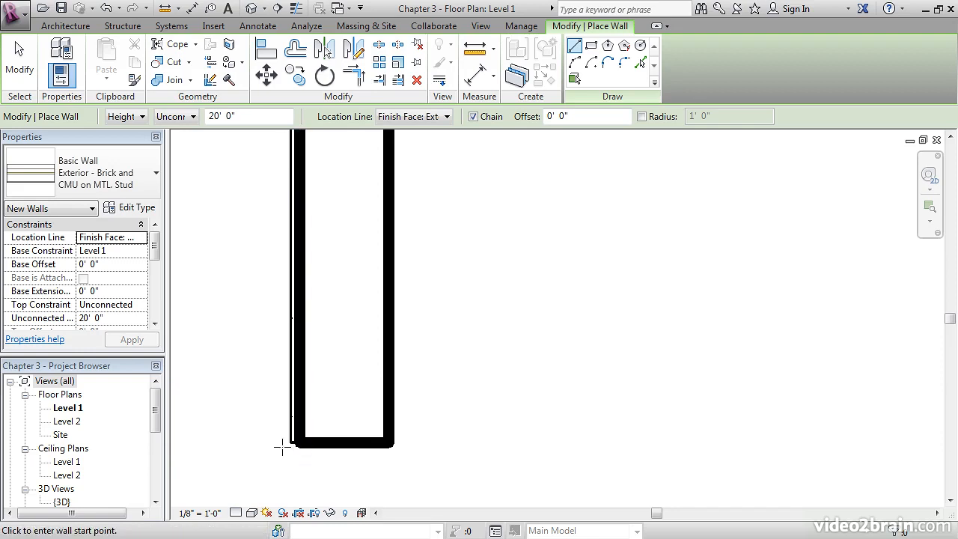
pyautogui.scroll(3, 296, 434)
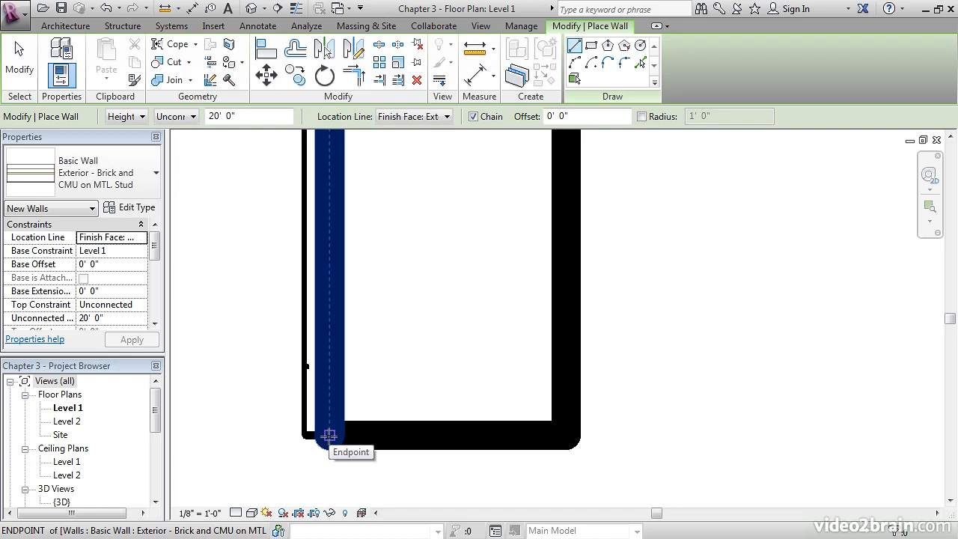
pyautogui.click(329, 436)
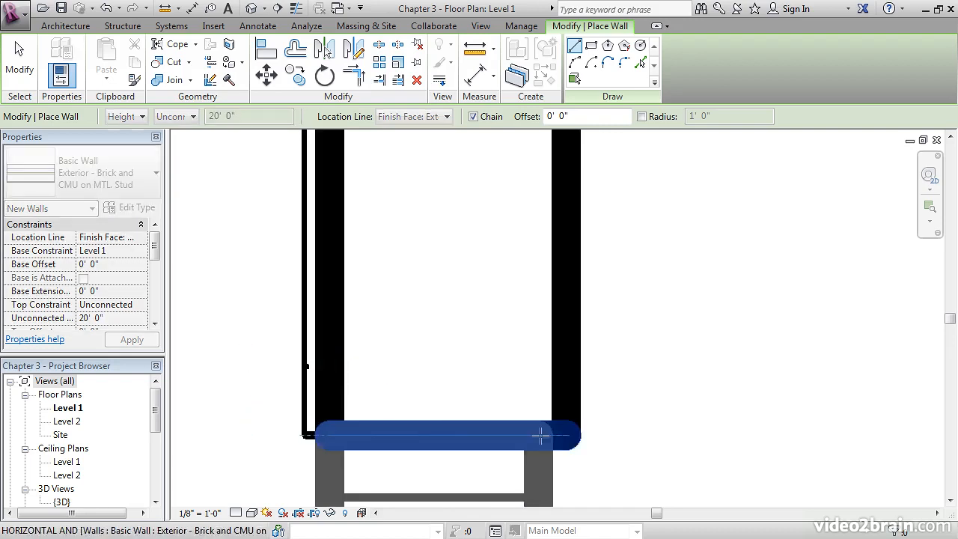
# Flip the wall's orientation and end it at the outer south endpoint of the east side wall, closing the bump-out
pyautogui.scroll(-5, 569, 432)
pyautogui.scroll(-2, 571, 430)
pyautogui.moveTo(713, 440); pyautogui.dragTo(447, 422, button='middle')
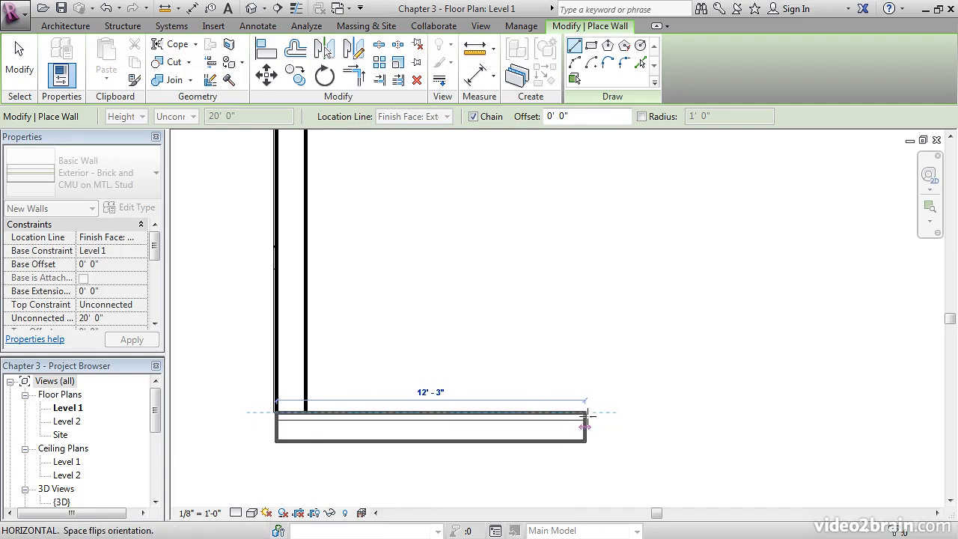
pyautogui.press('space')
pyautogui.moveTo(711, 416); pyautogui.dragTo(449, 411, button='middle')
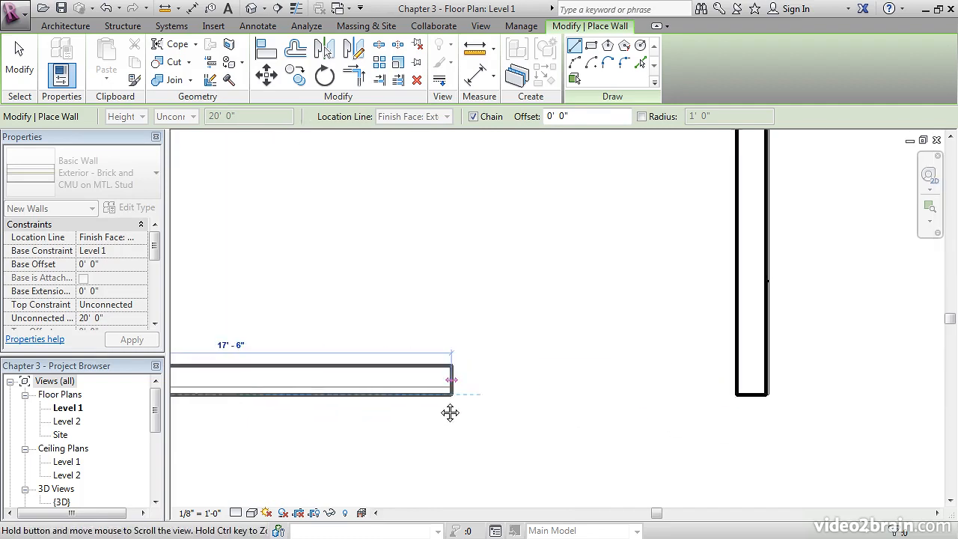
pyautogui.scroll(6, 775, 399)
pyautogui.scroll(-5, 696, 385)
pyautogui.scroll(4, 745, 383)
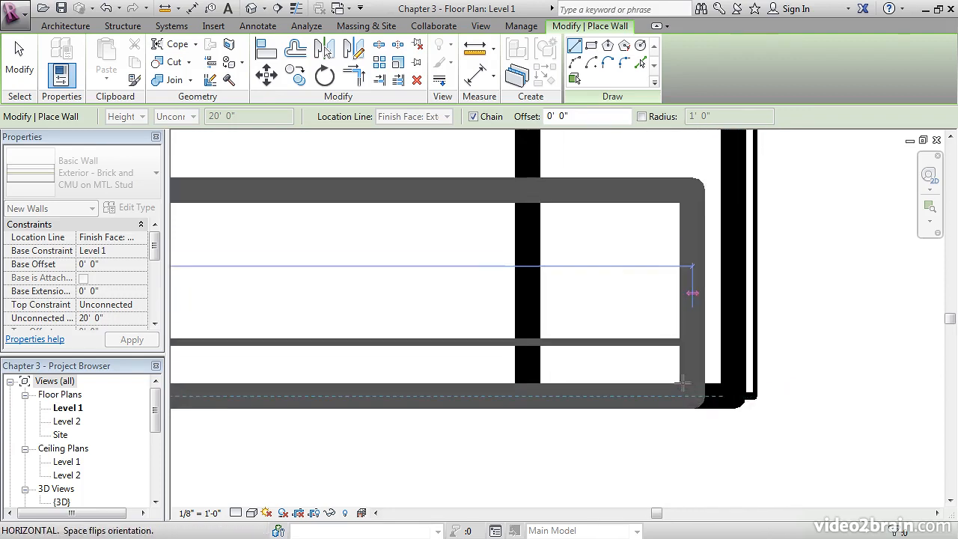
pyautogui.click(732, 396)
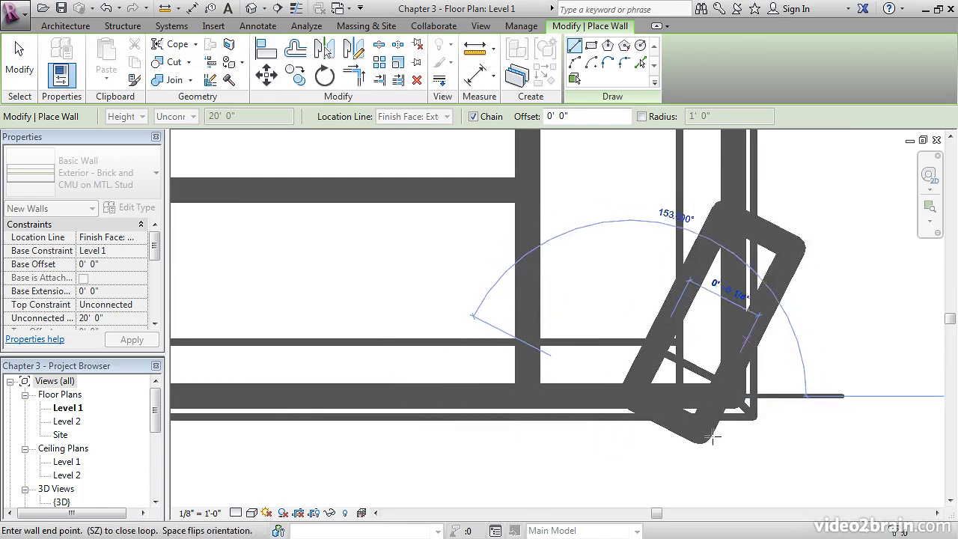
pyautogui.press('Escape')
pyautogui.press('Escape')
# Set the floor plan's detail level back to Fine
pyautogui.click(236, 512)
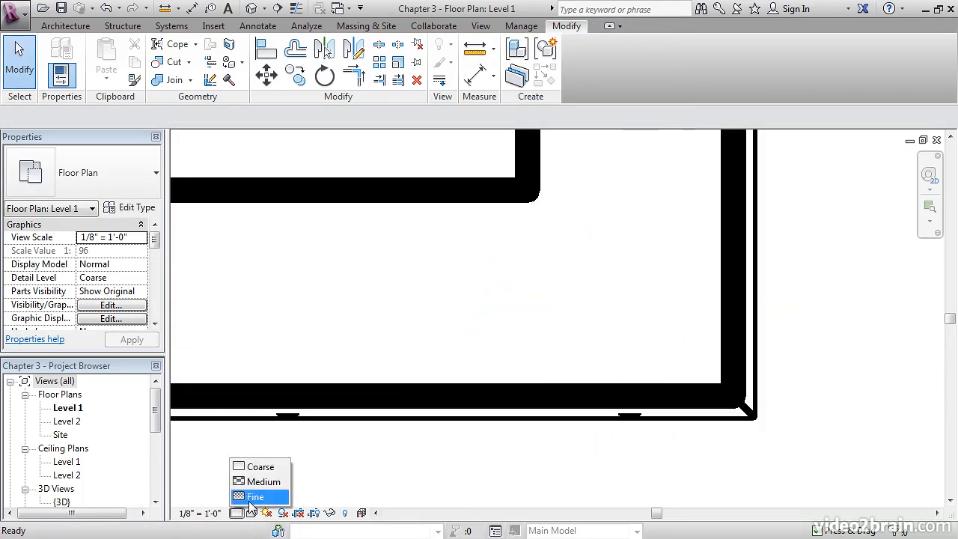
pyautogui.click(253, 497)
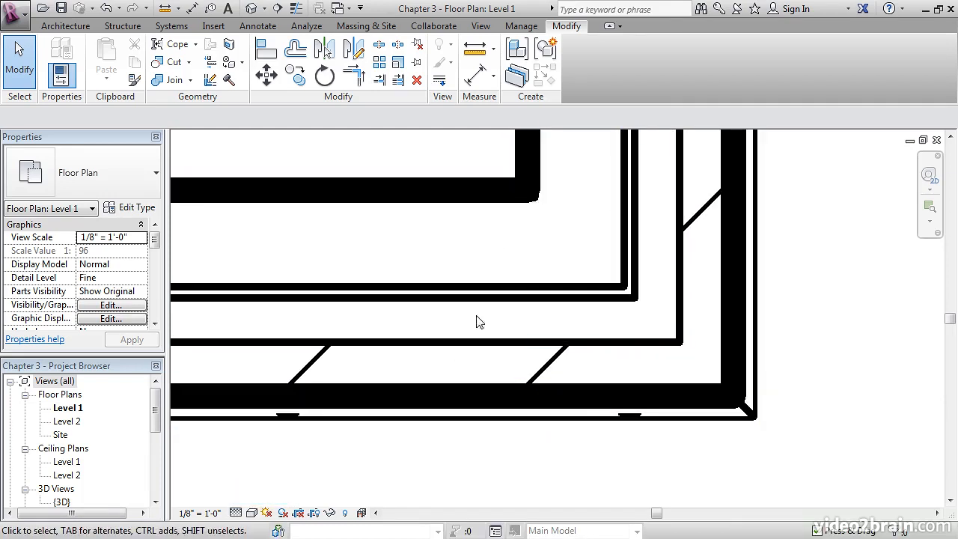
pyautogui.scroll(-4, 658, 333)
pyautogui.scroll(-4, 651, 343)
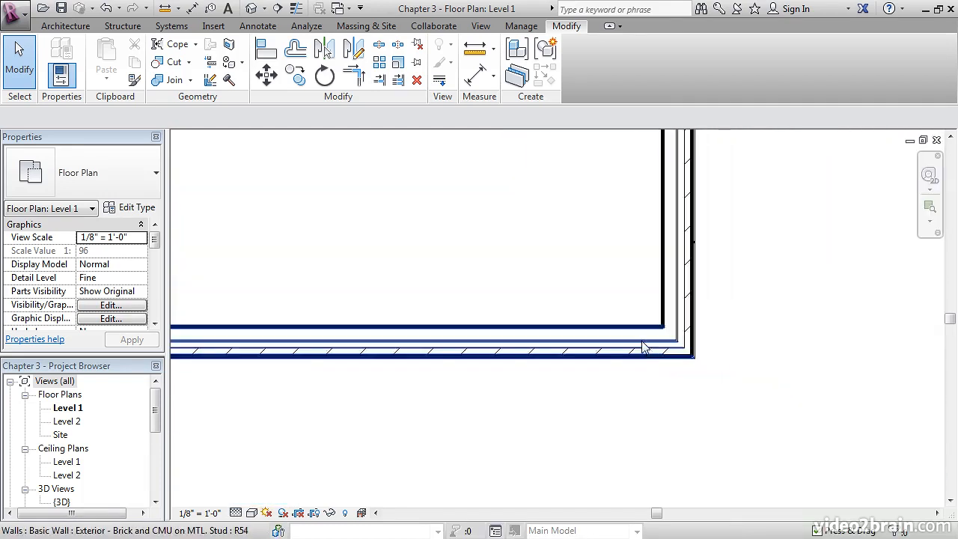
pyautogui.moveTo(628, 340); pyautogui.dragTo(715, 384, button='middle')
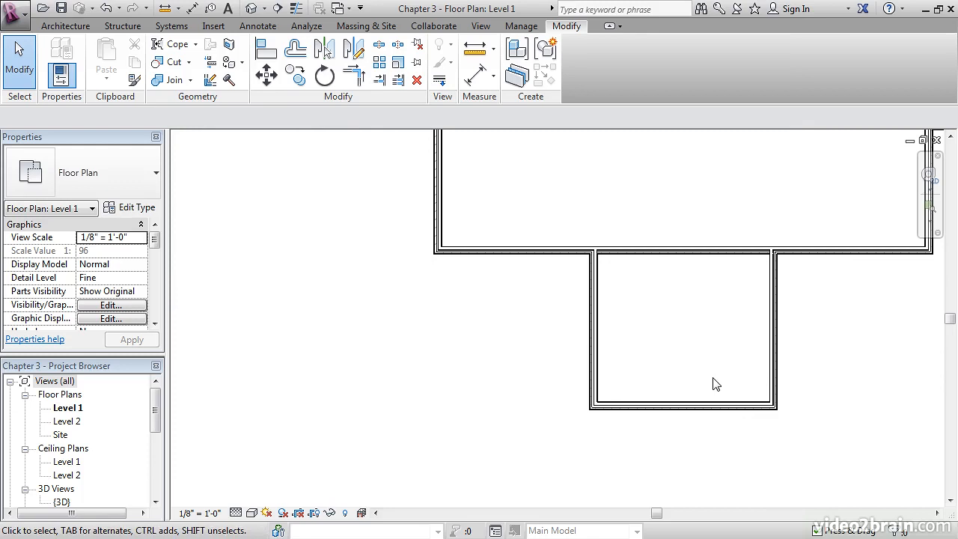
pyautogui.moveTo(696, 361); pyautogui.dragTo(521, 379, button='middle')
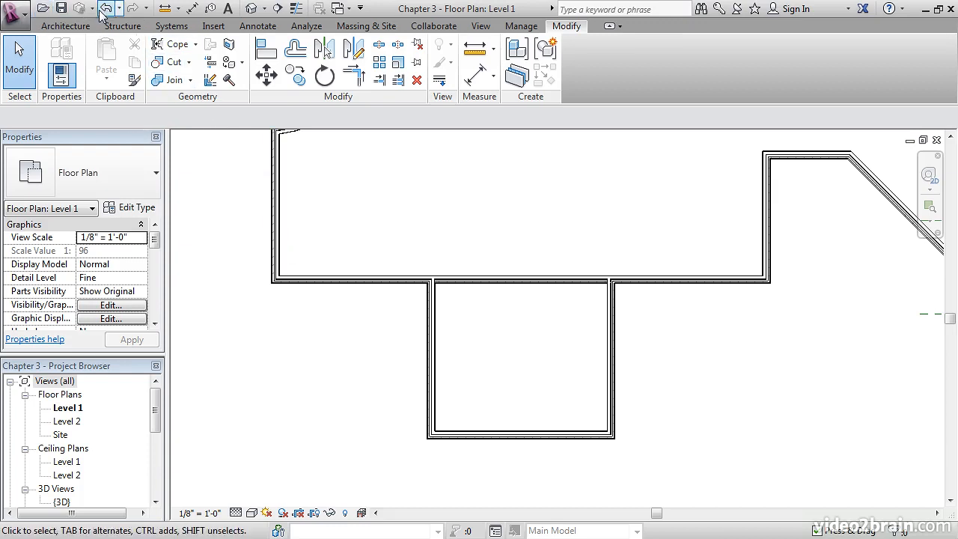
# Measure the bump-out's overall width from the west side wall's exterior brick face to the east side wall's exterior brick face
pyautogui.click(163, 10)
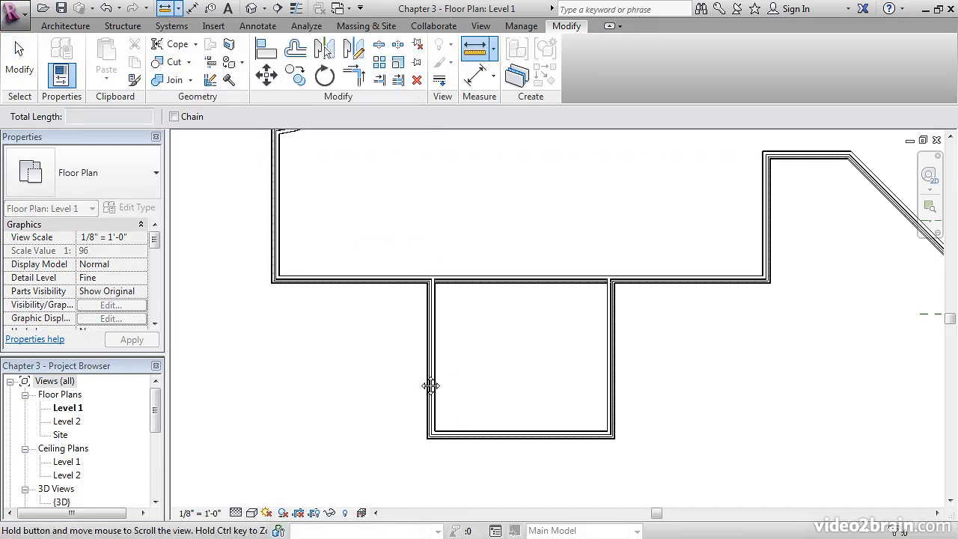
pyautogui.scroll(6, 417, 385)
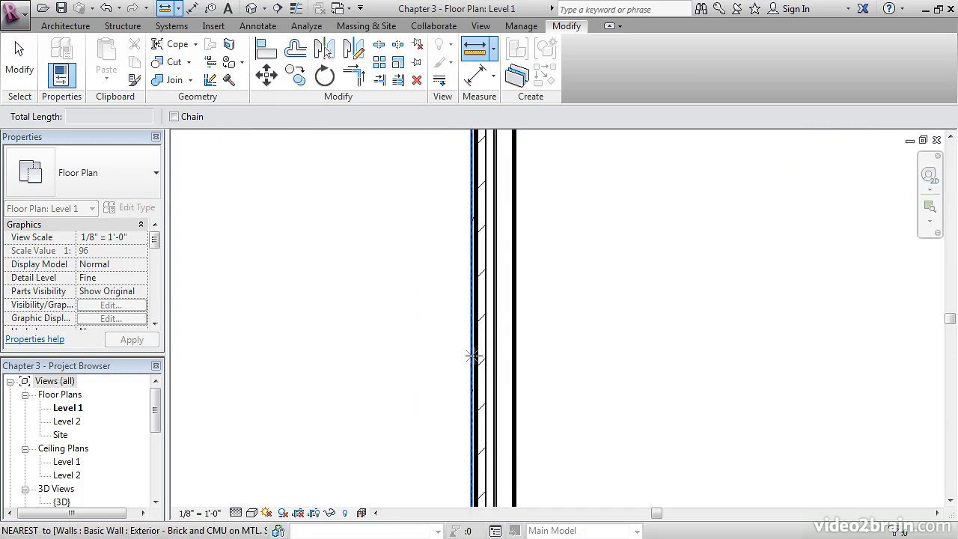
pyautogui.scroll(2, 478, 343)
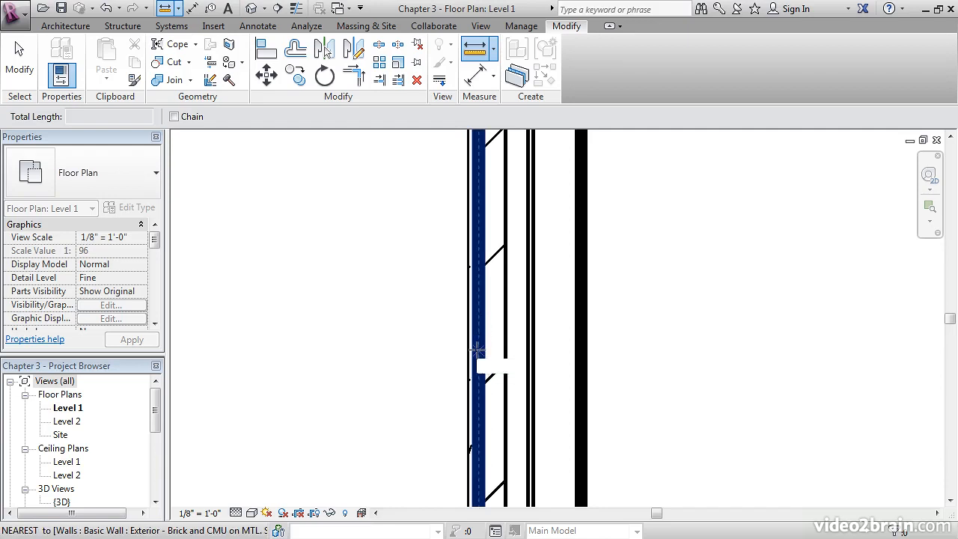
pyautogui.click(478, 343)
pyautogui.scroll(-5, 554, 332)
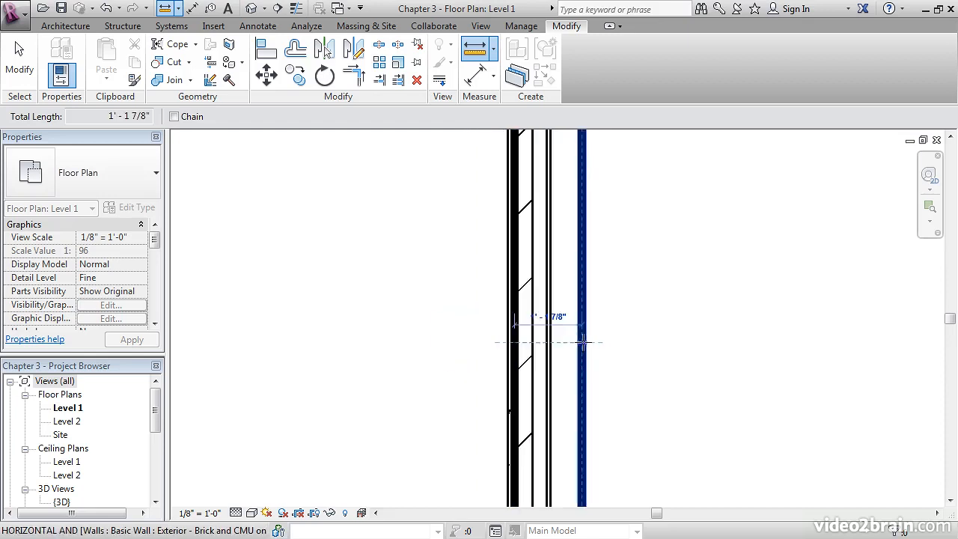
pyautogui.moveTo(666, 339); pyautogui.dragTo(262, 338, button='middle')
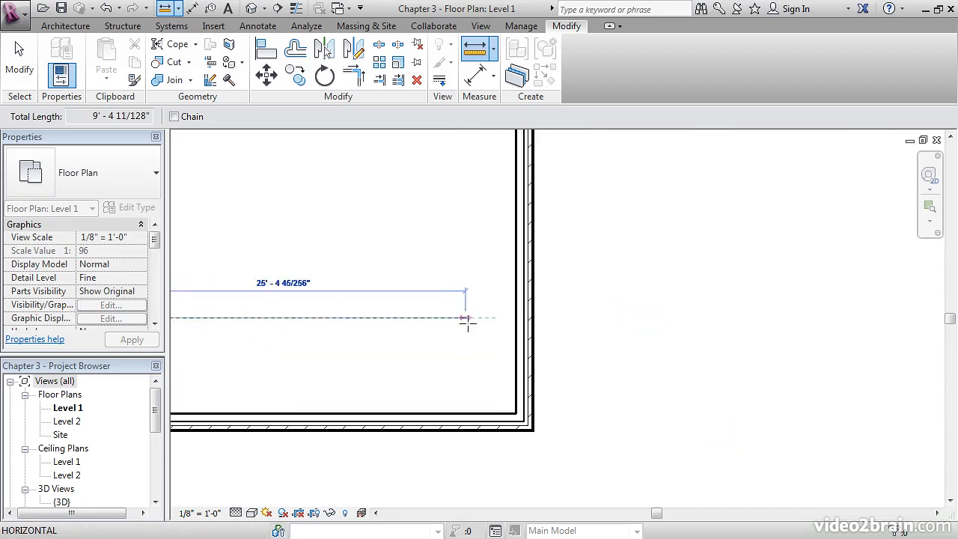
pyautogui.scroll(6, 530, 320)
pyautogui.scroll(1, 528, 316)
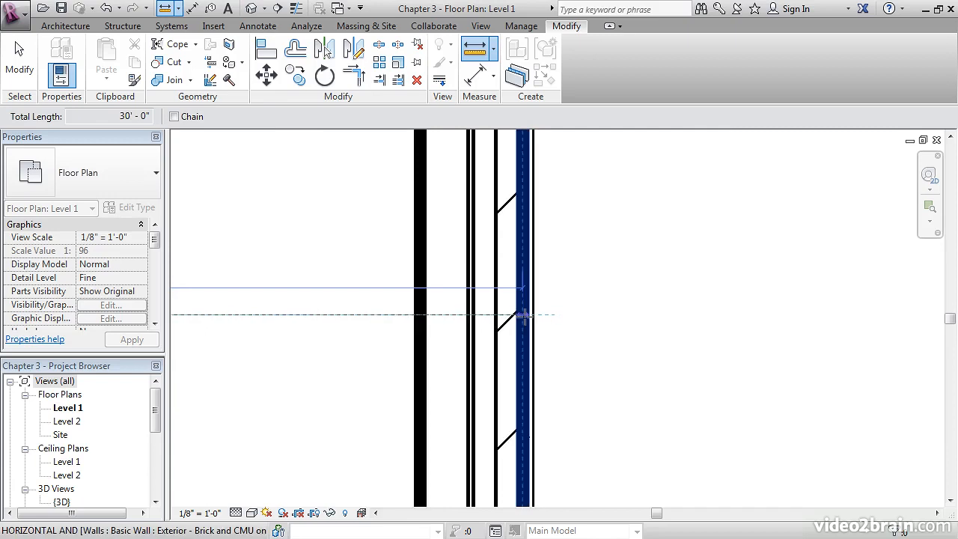
pyautogui.click(520, 314)
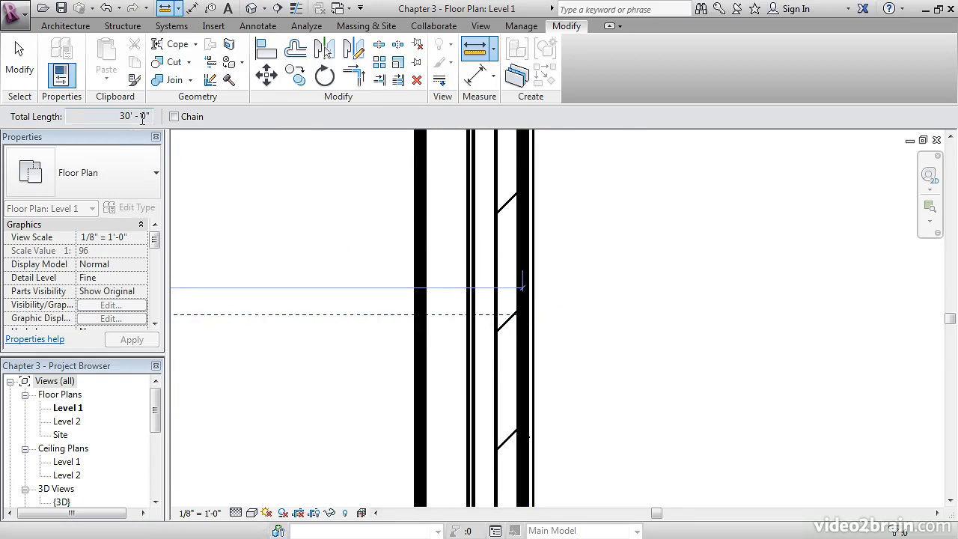
pyautogui.press('Escape')
pyautogui.press('Escape')
# Fit the entire Level 1 floor plan in the view to review all the exterior walls
pyautogui.press('z')
pyautogui.press('e')
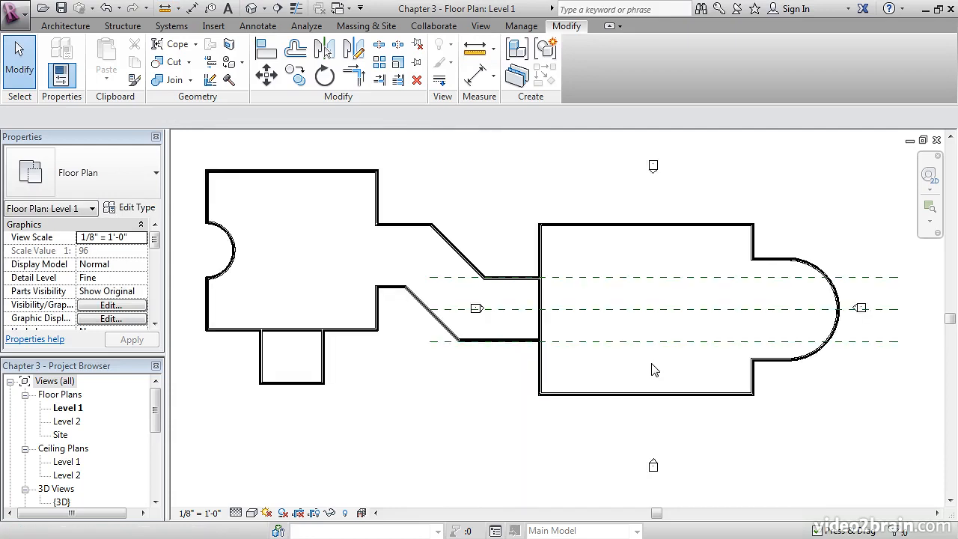